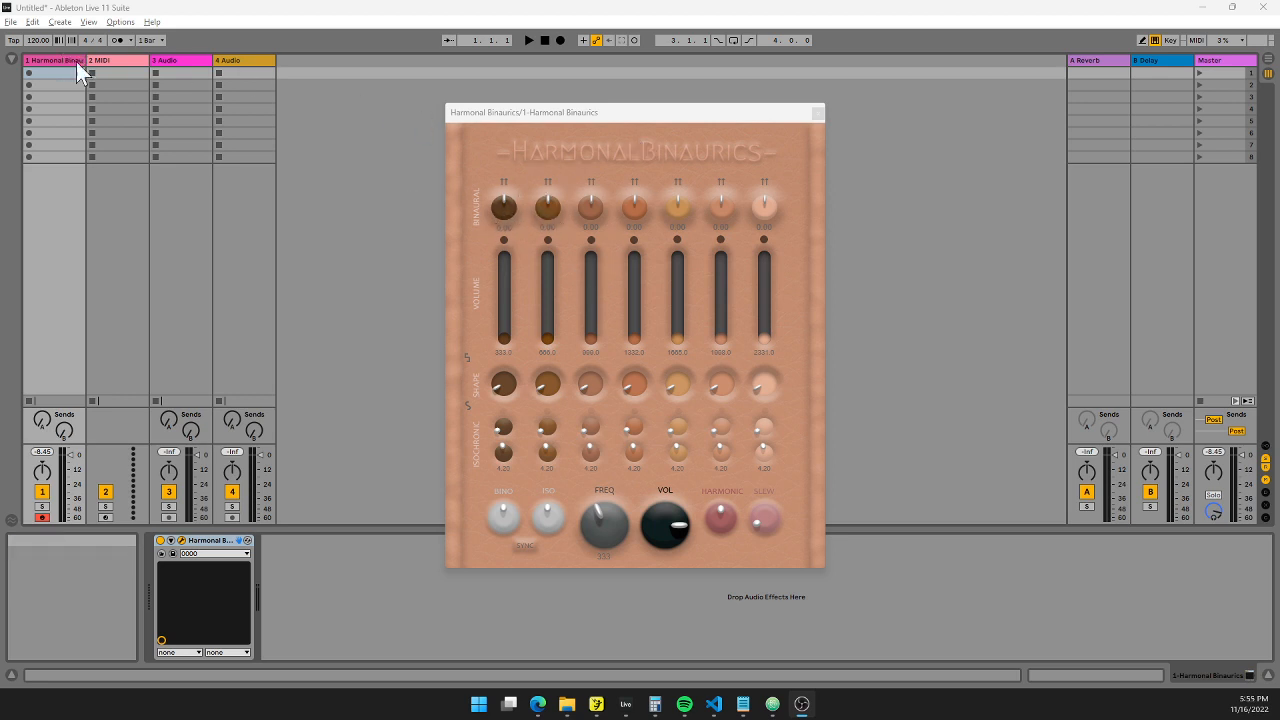
- Raise the volumes of harmonics 1, 3, 5 and 7, and increase the binaural offsets of harmonics 1, 3 and 5
drag(503, 317, 508, 288)
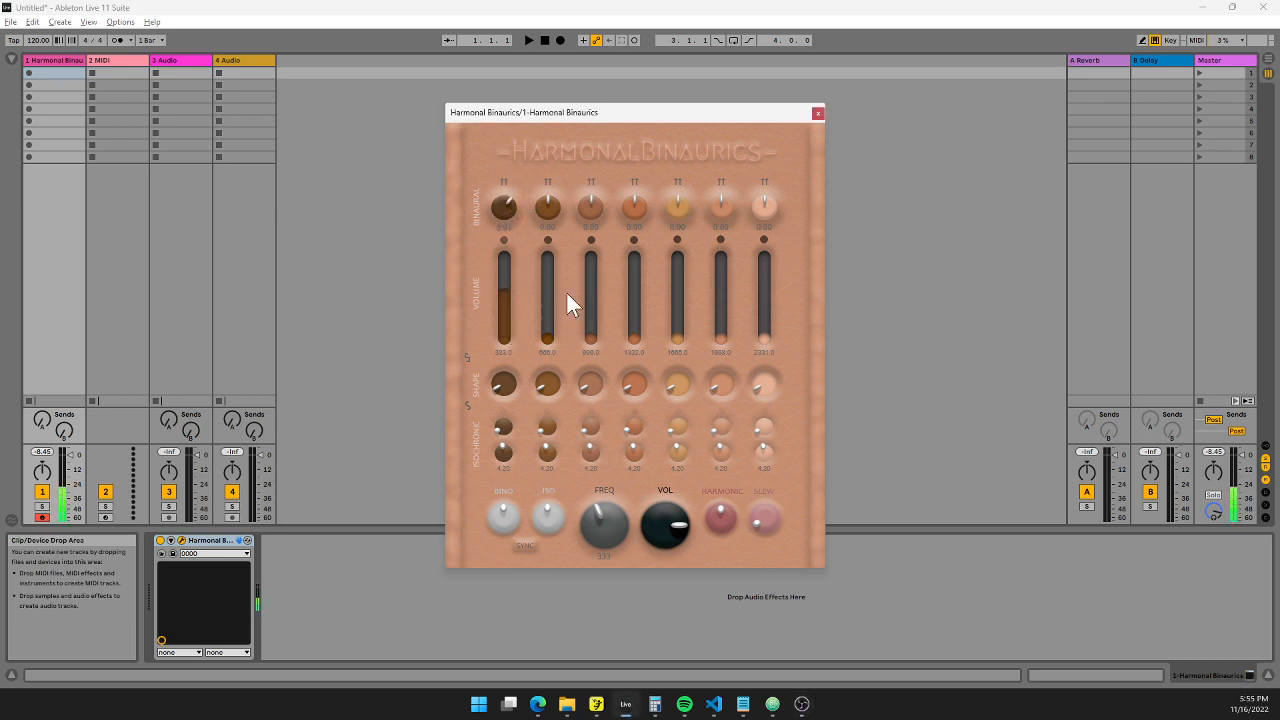
drag(589, 246, 590, 200)
drag(678, 268, 674, 182)
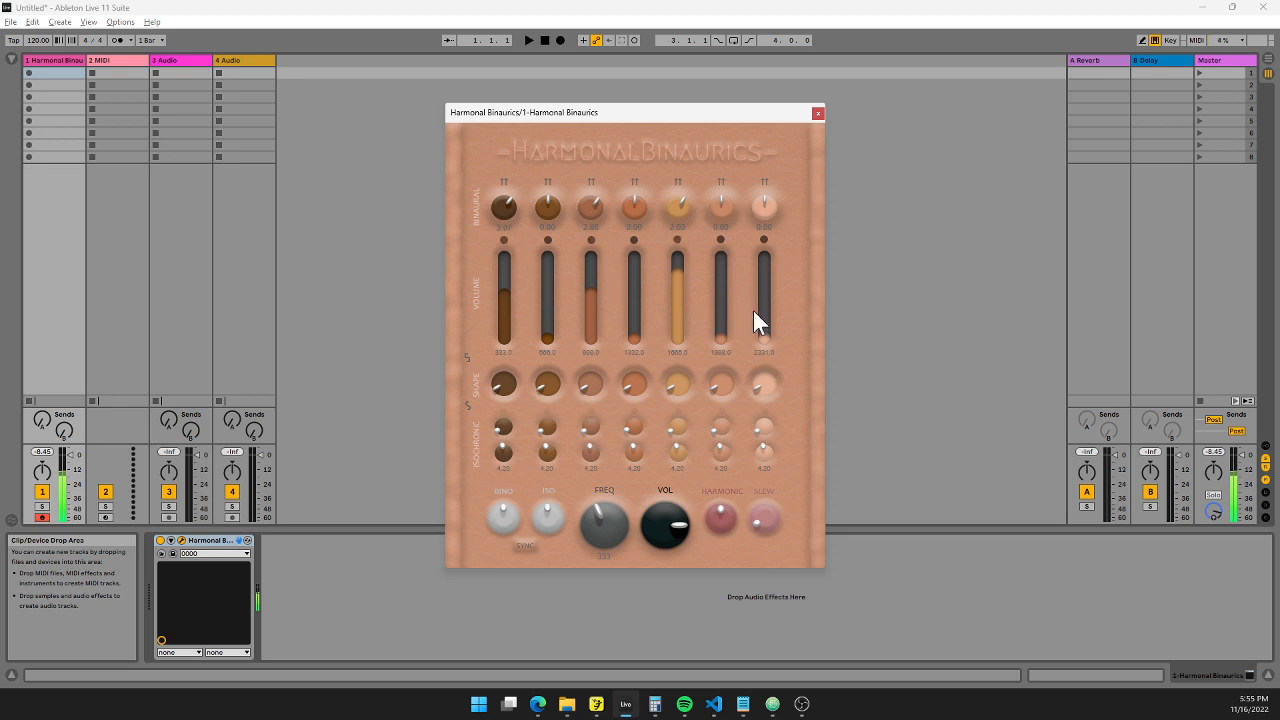
drag(757, 309, 766, 247)
drag(681, 271, 676, 312)
- Show the tracks' input/output routing and delete the MIDI track and the last audio track
click(1265, 456)
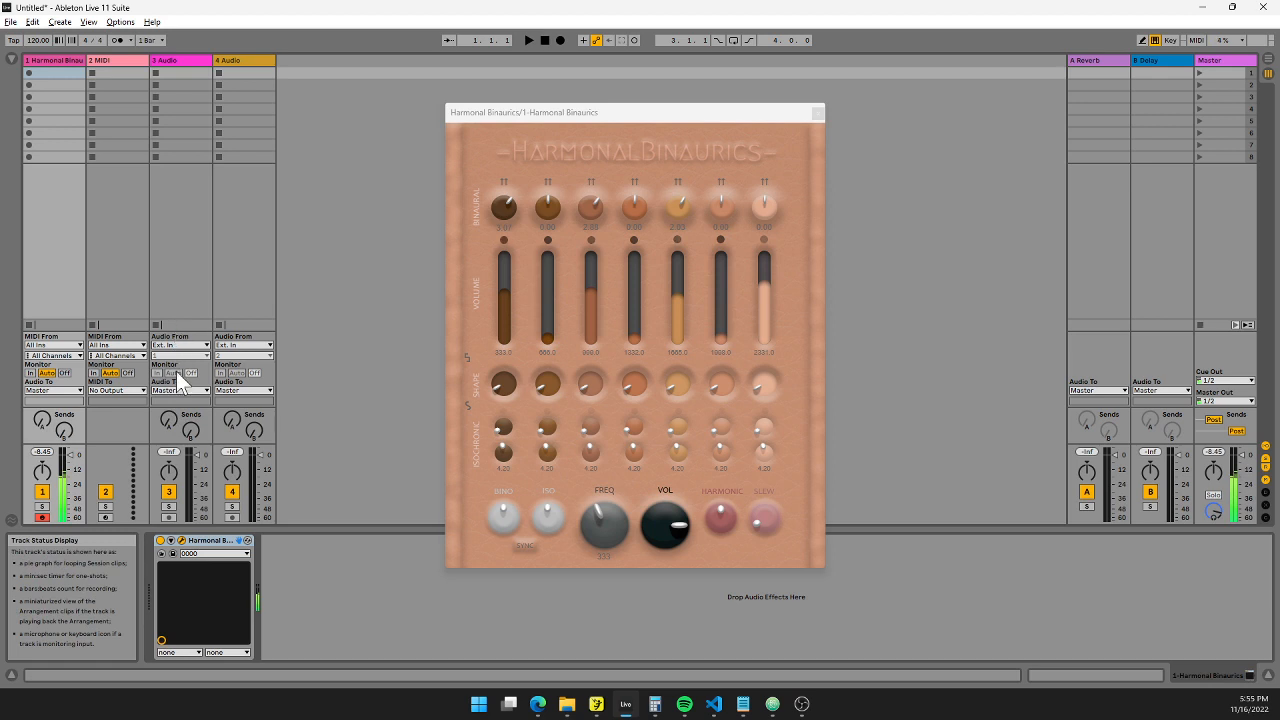
click(132, 59)
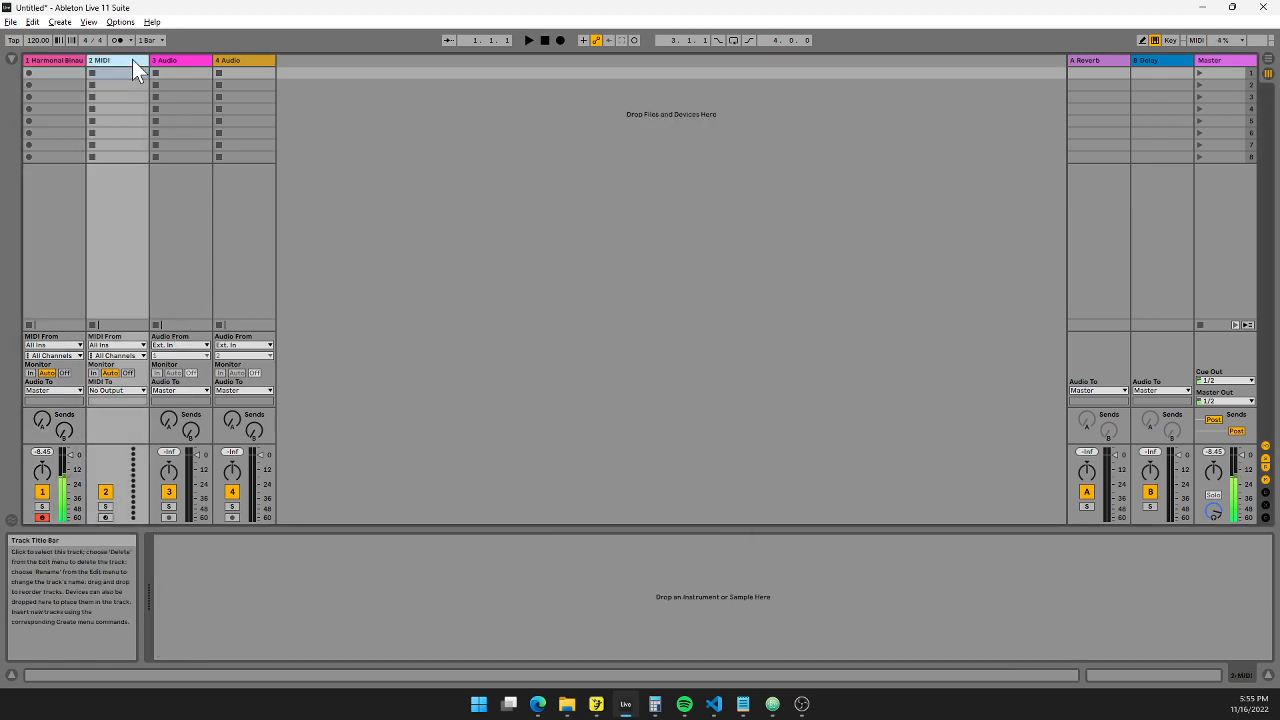
key(Delete)
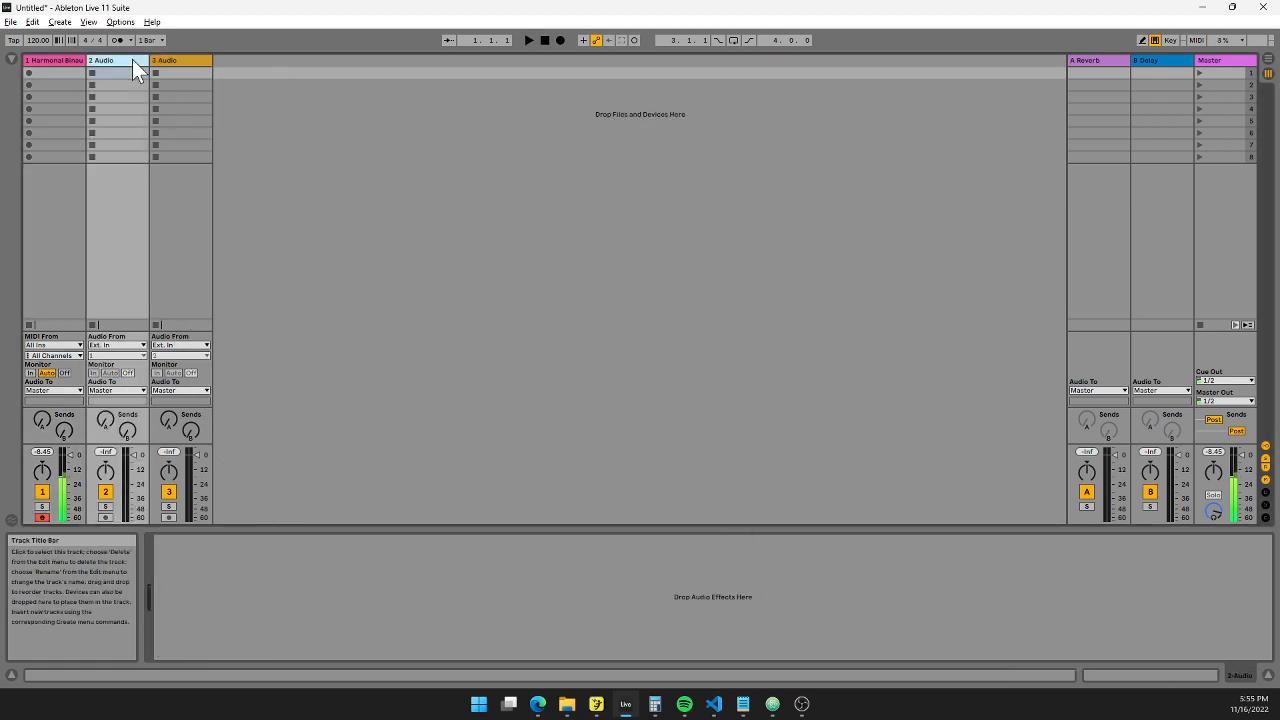
click(194, 59)
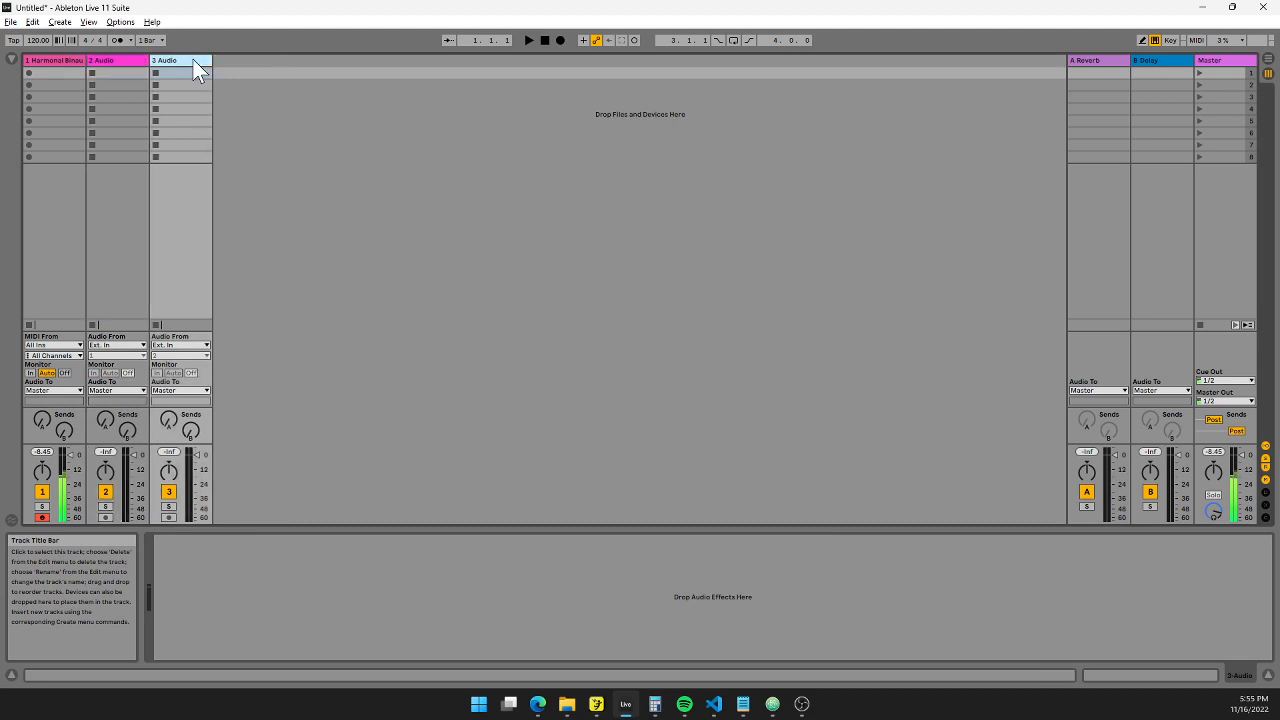
key(Delete)
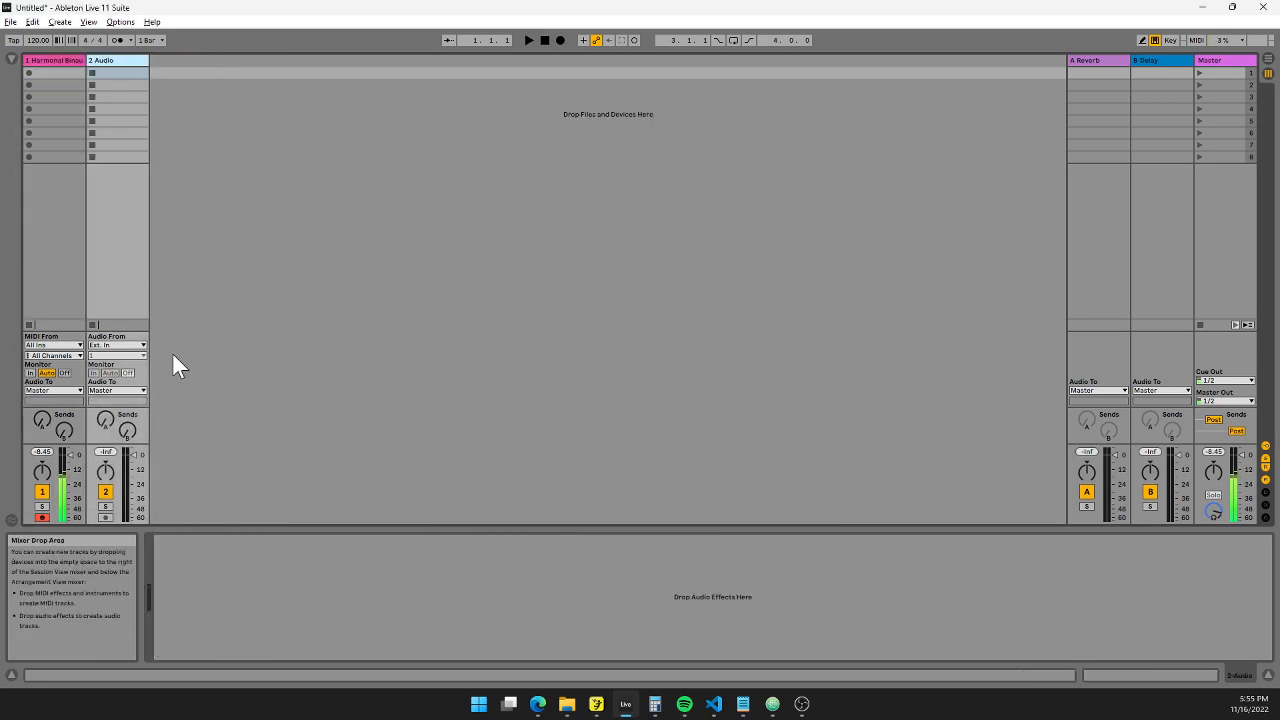
- Route track 2's audio input from 1-Harmonal Binaurics, choose the plugin's first output as its channel, and set monitoring to In
click(108, 344)
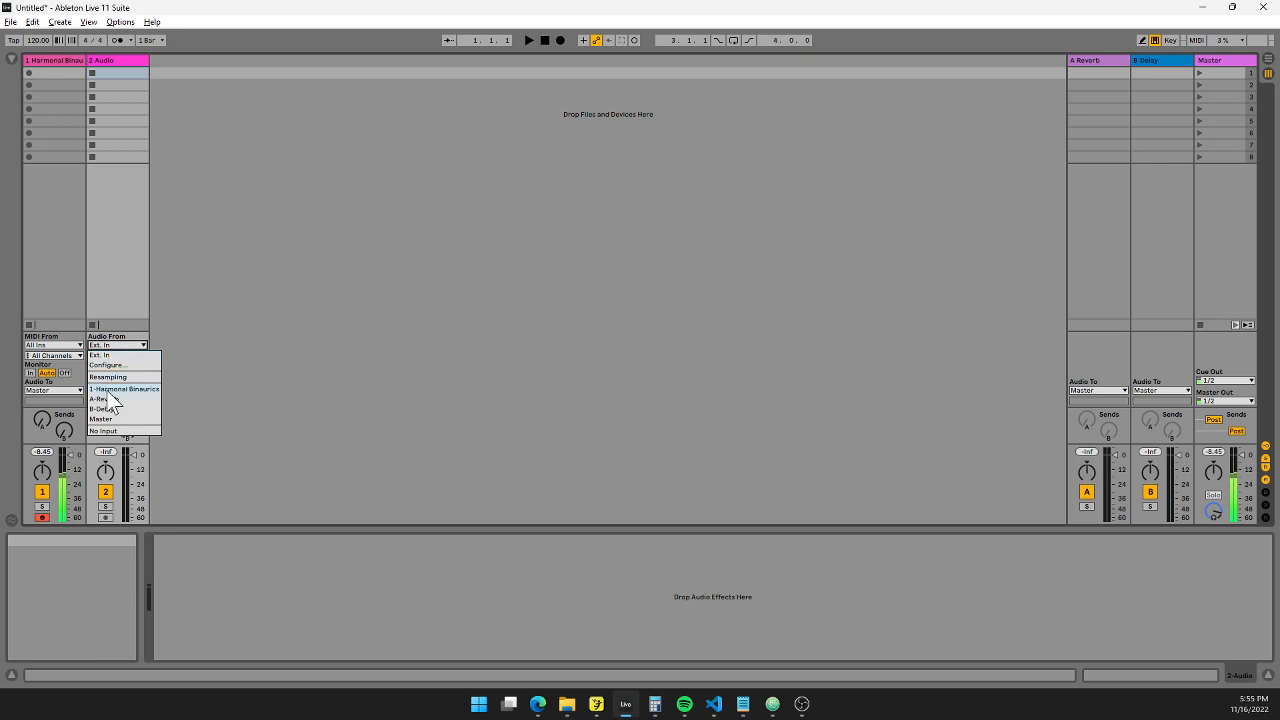
click(107, 389)
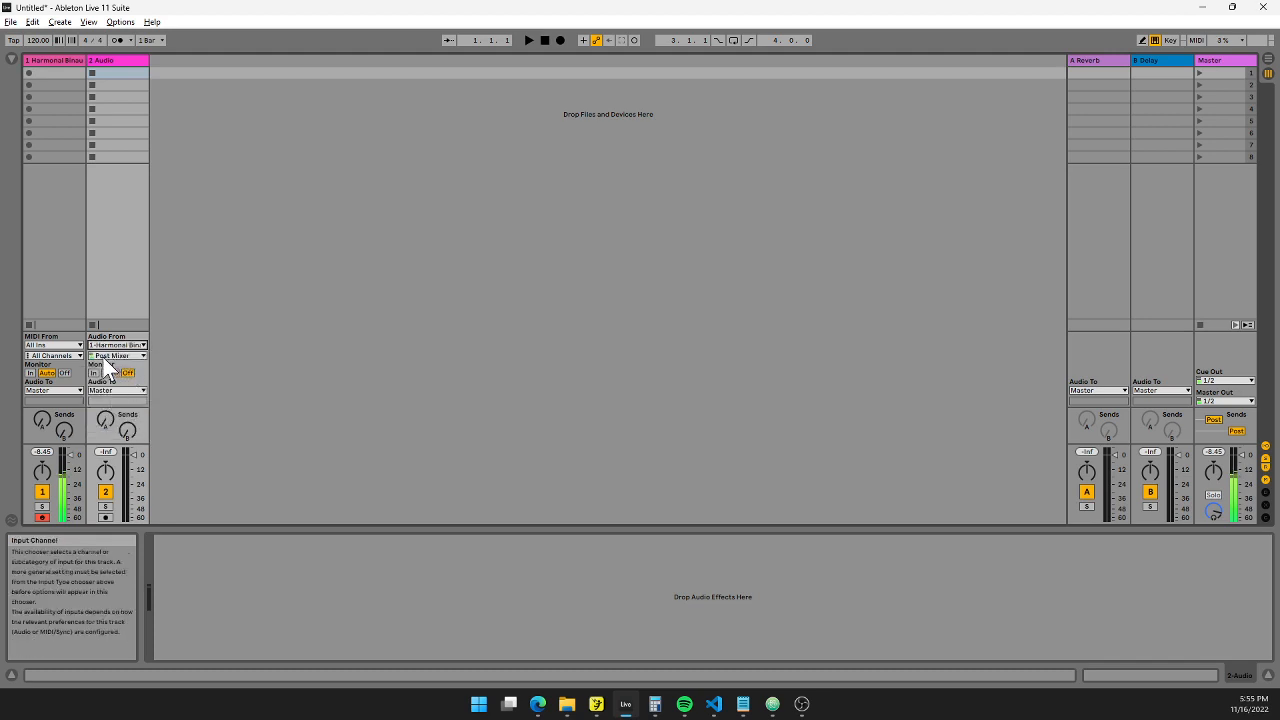
click(103, 357)
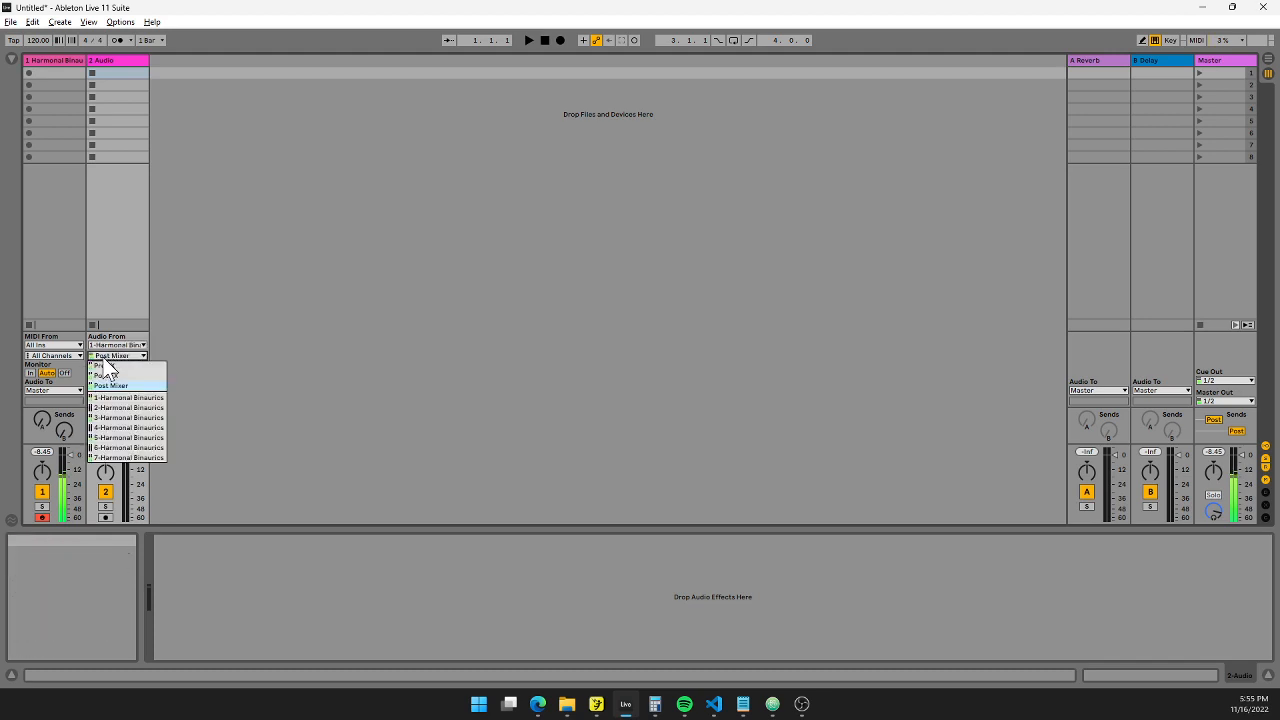
click(102, 356)
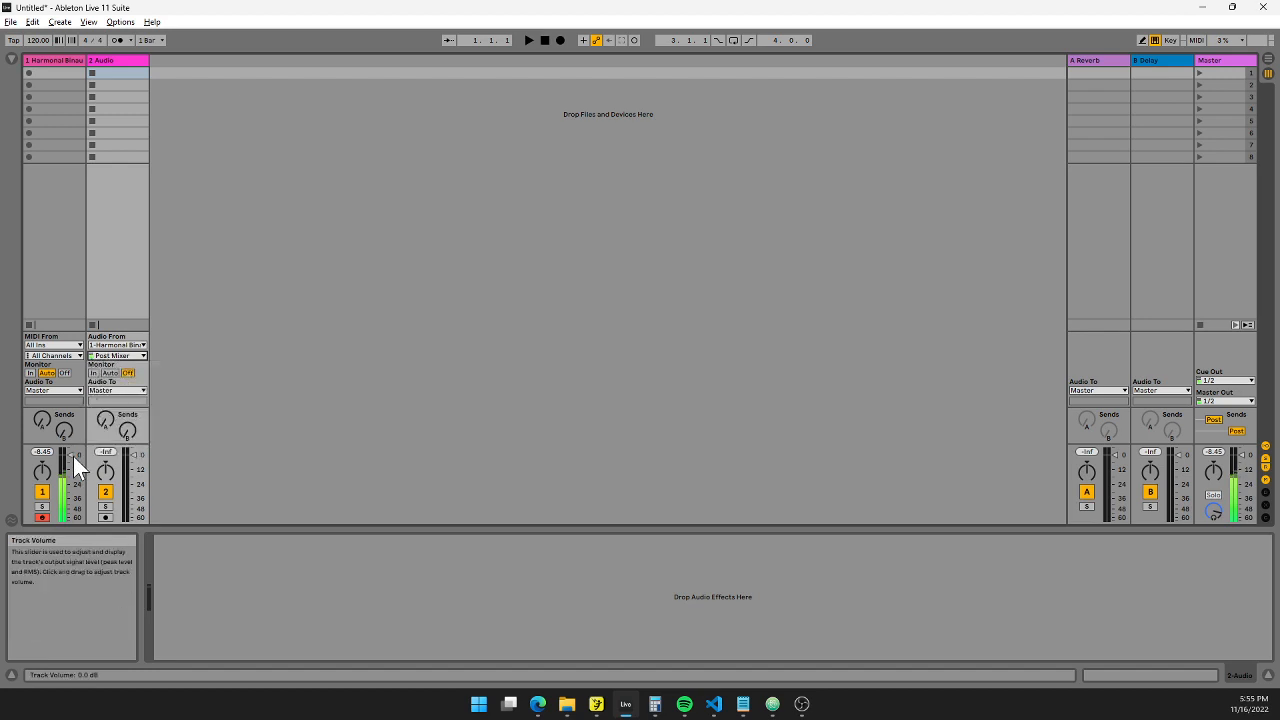
mouse_move(66, 465)
mouse_down()
mouse_move(63, 530)
mouse_move(68, 454)
mouse_up()
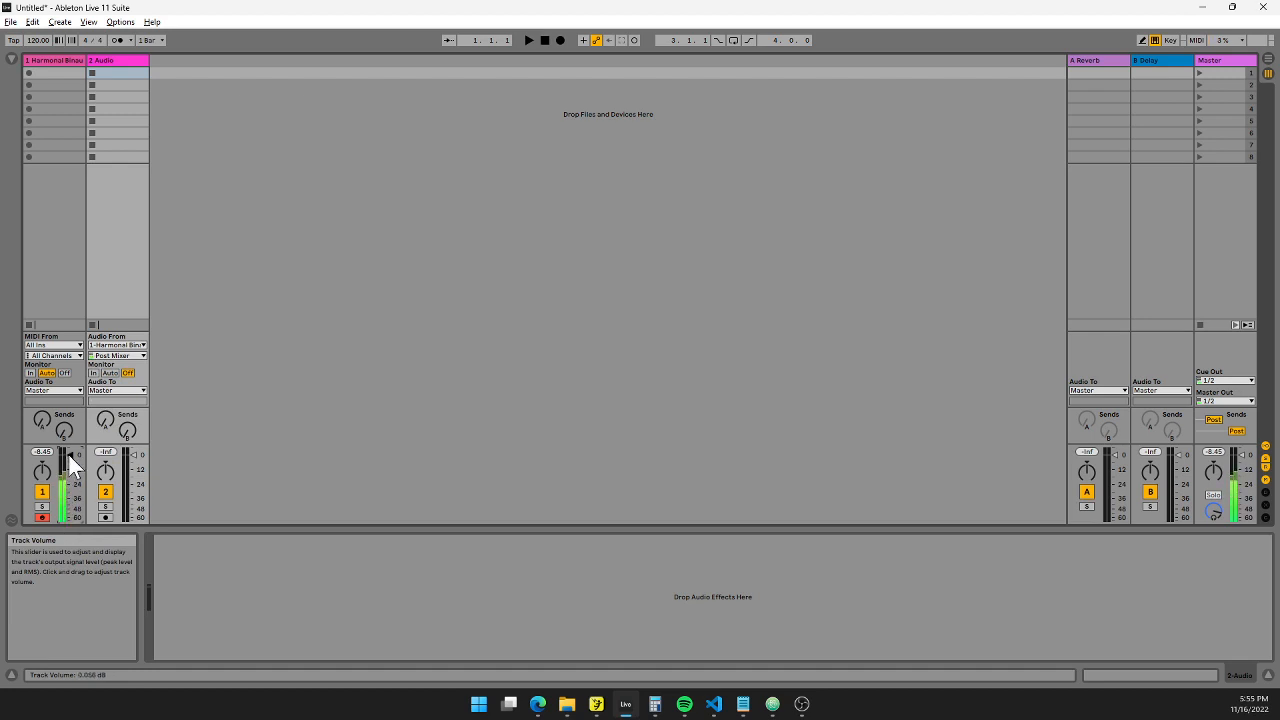
click(110, 357)
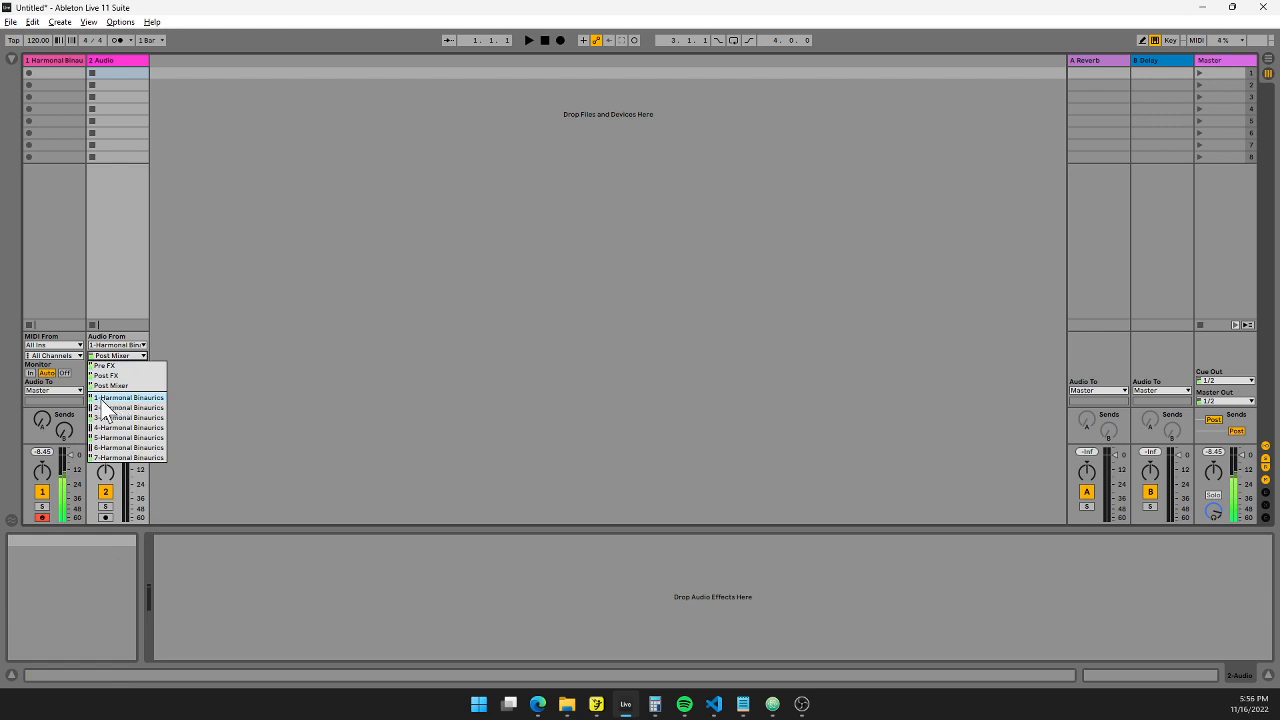
click(103, 398)
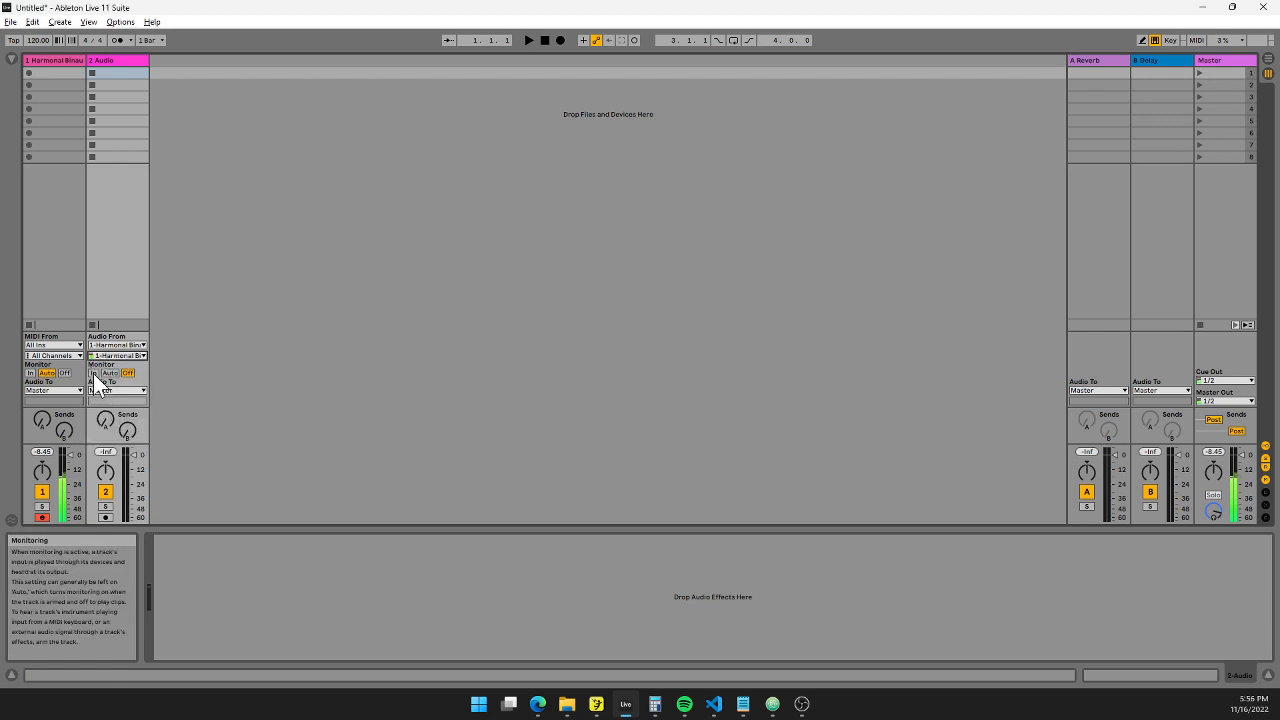
click(93, 372)
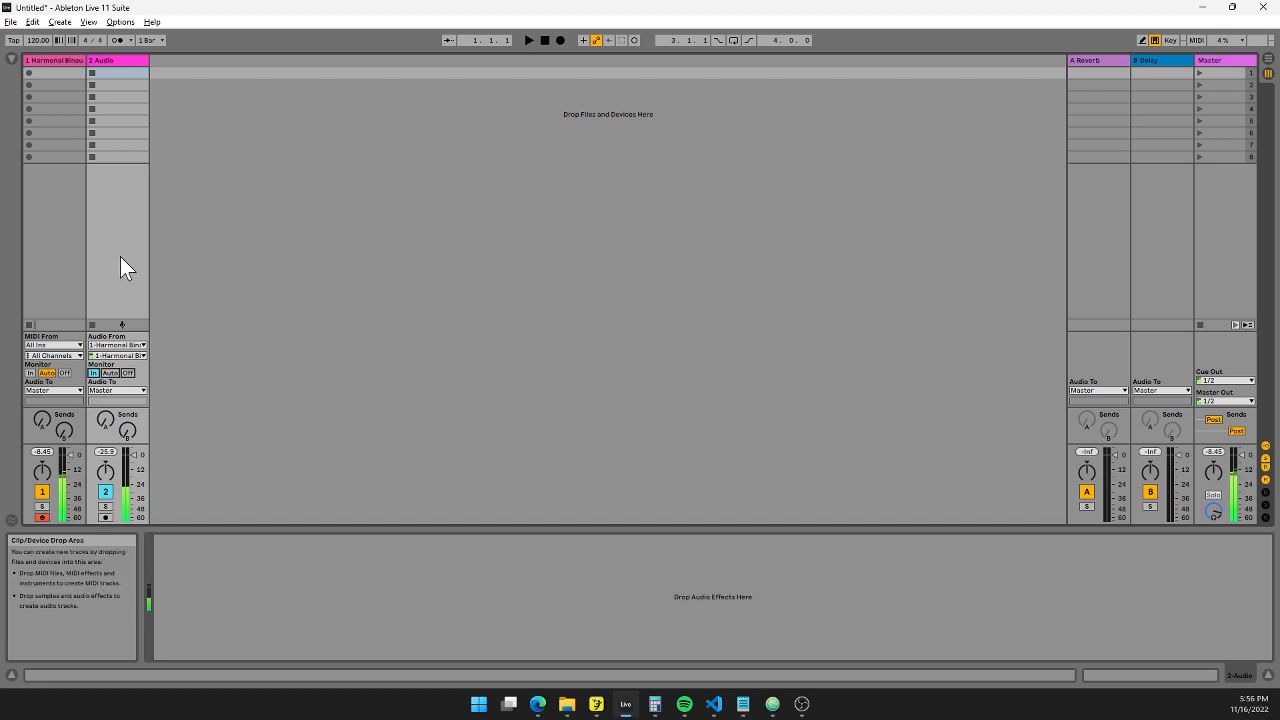
- Raise harmonic 5's volume to full in the Harmonal Binaurics plugin and vary harmonic 1's volume
click(64, 60)
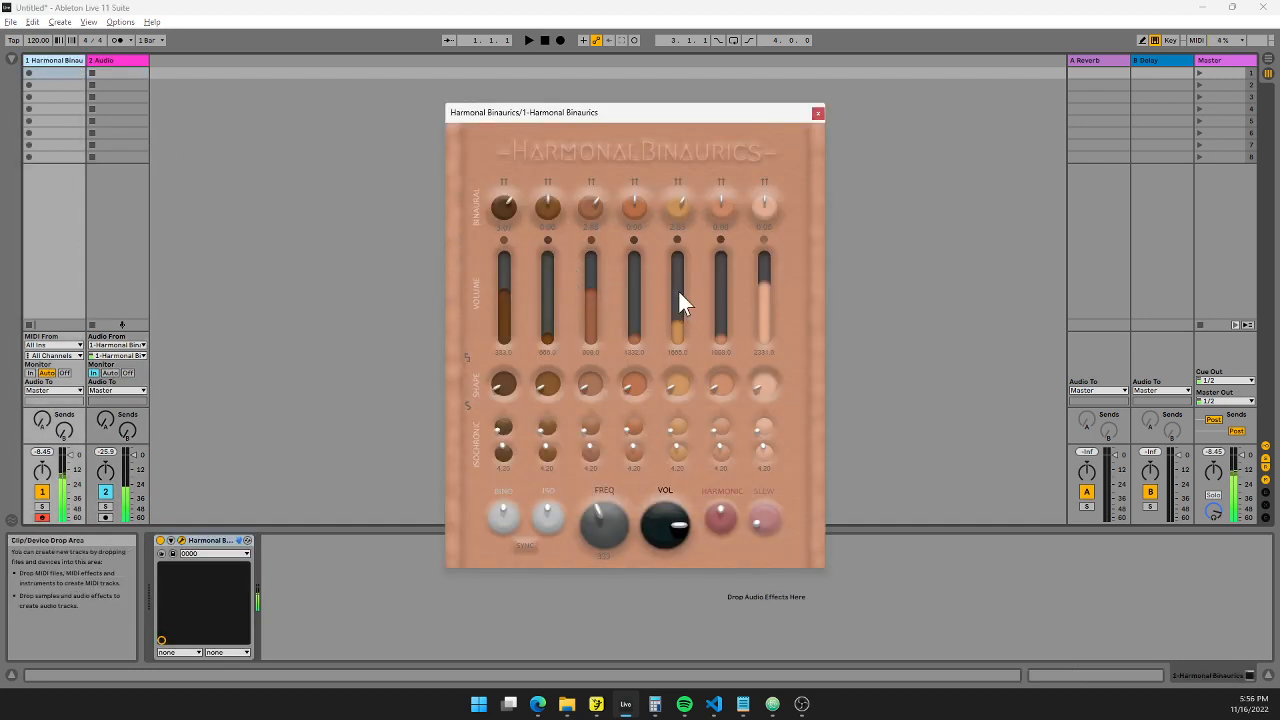
drag(679, 292, 662, 218)
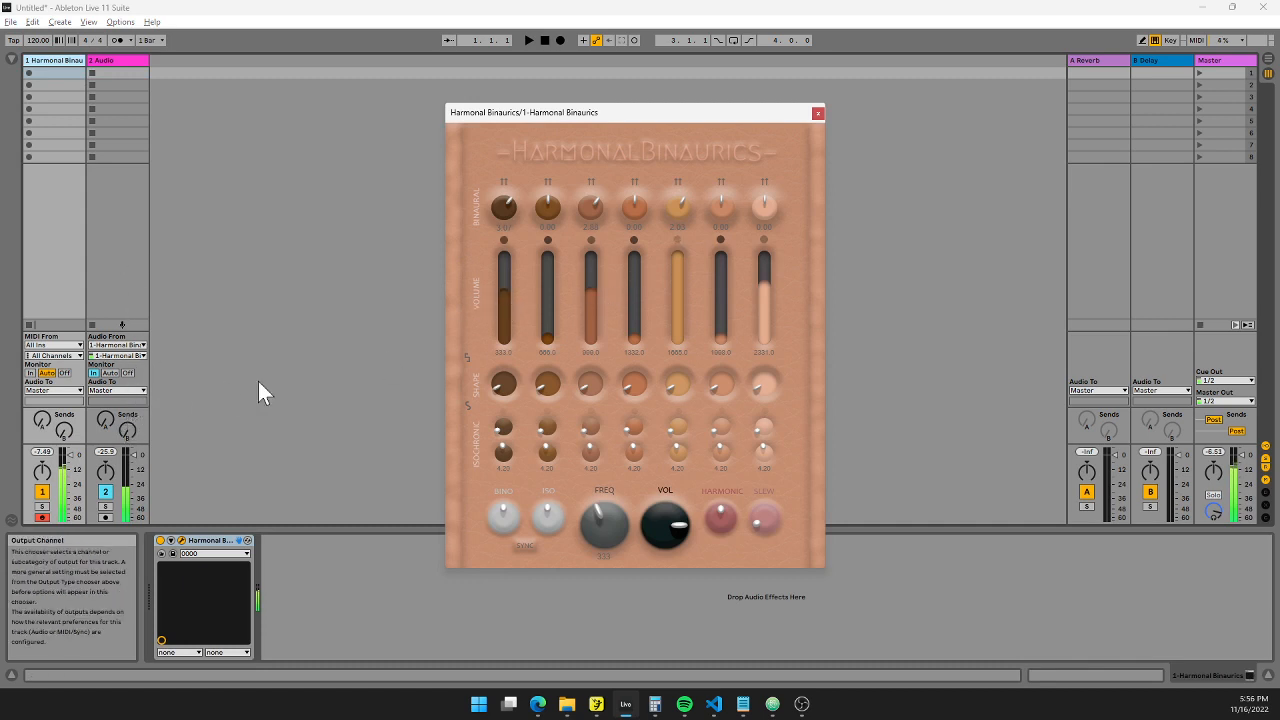
drag(508, 303, 498, 342)
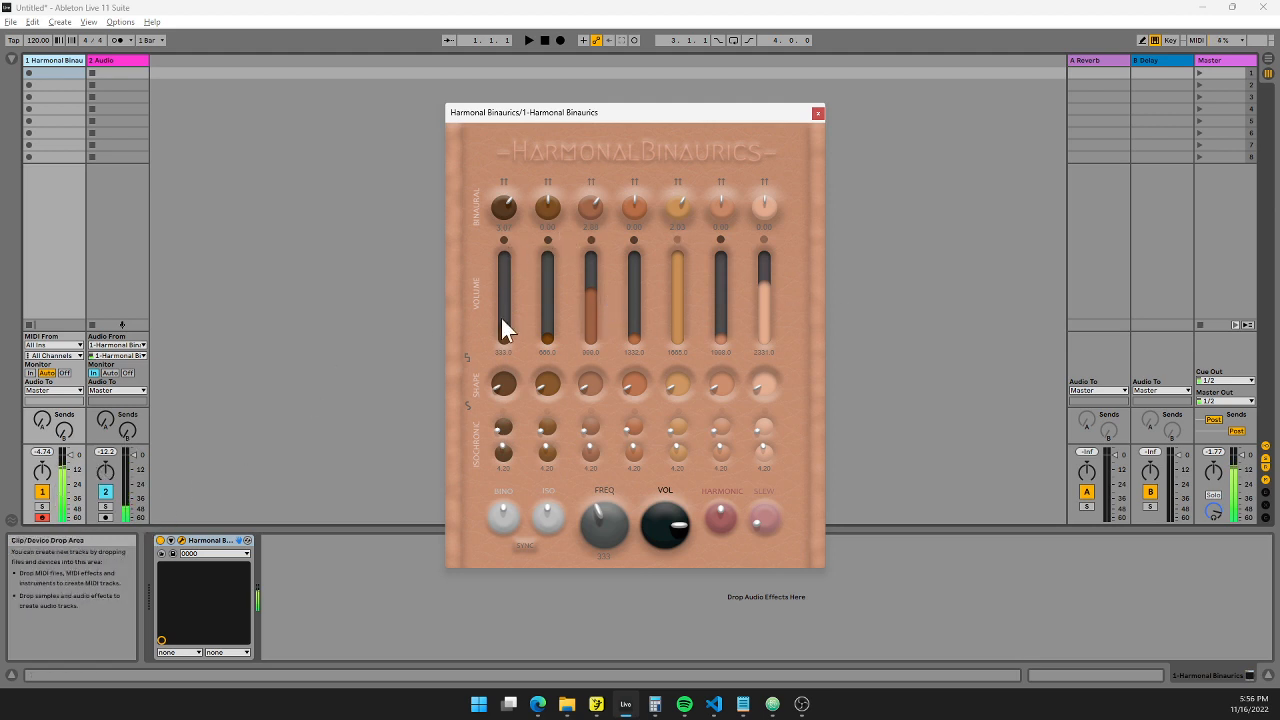
- Duplicate audio track 2 six times so that tracks 2 to 8 share the same input routing
click(120, 62)
key(ctrl+d)
key(ctrl+d)
key(ctrl+d)
key(ctrl+d)
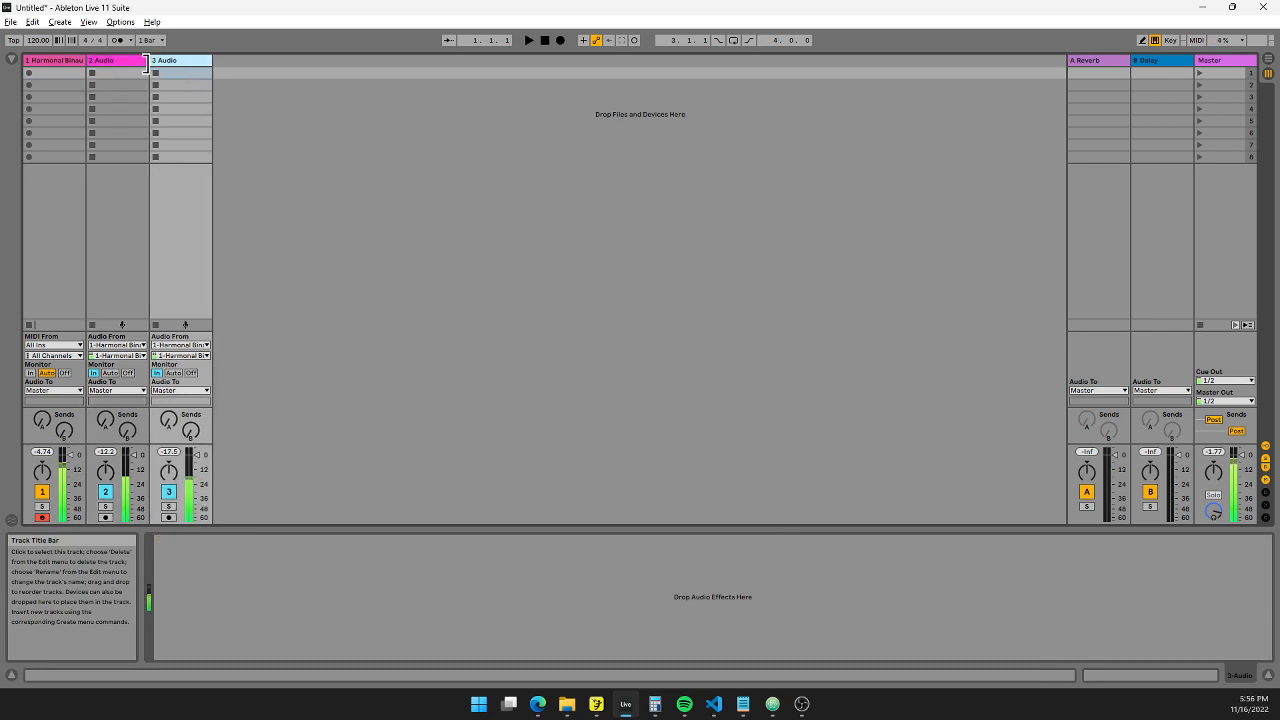
key(ctrl+d)
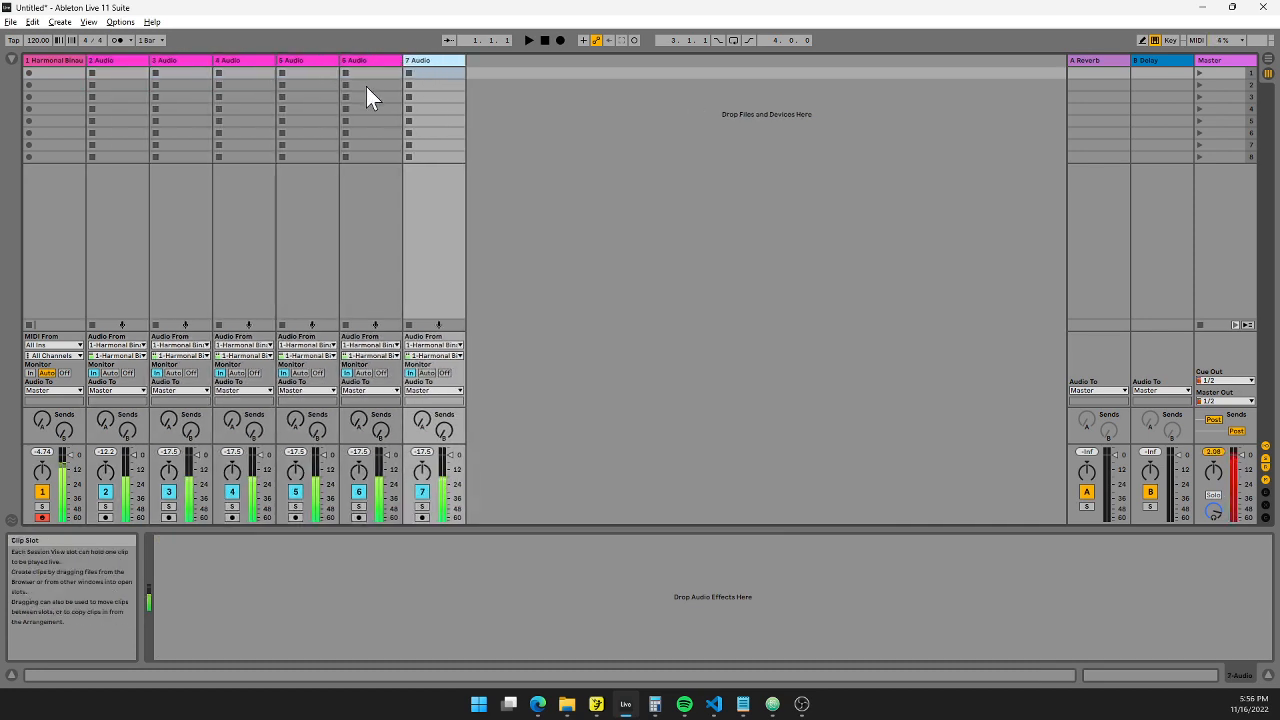
key(ctrl+d)
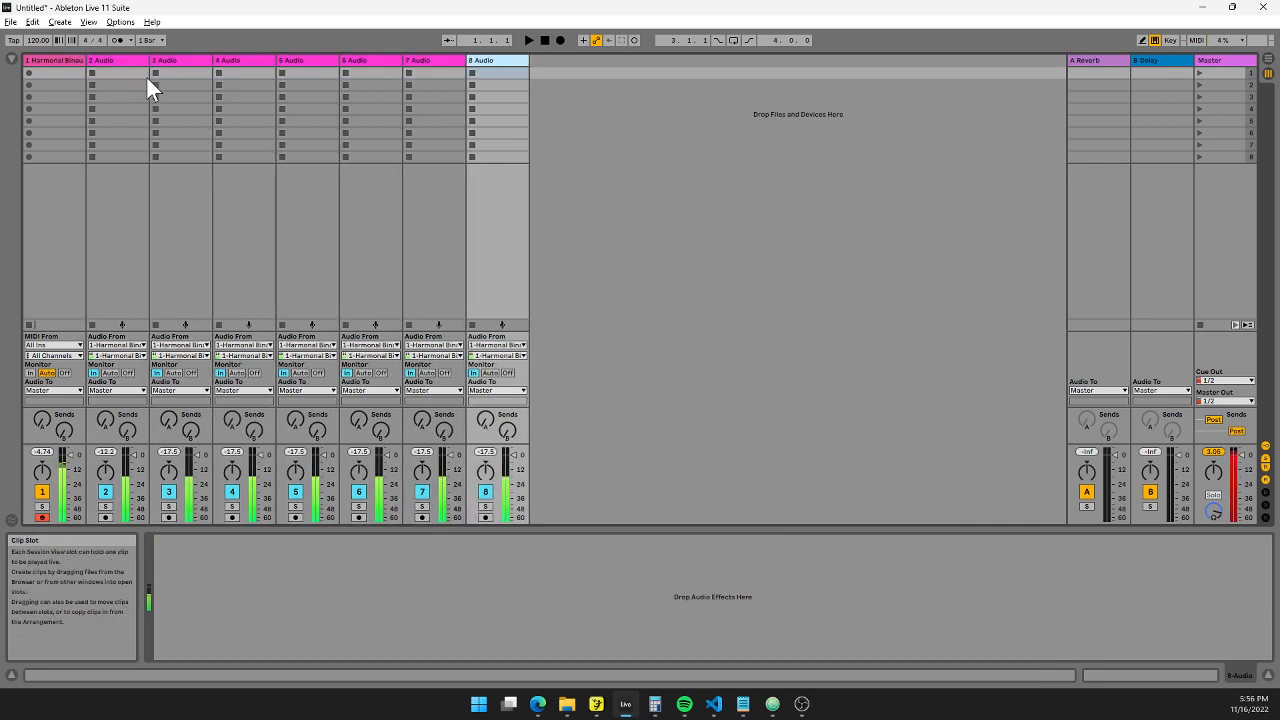
- Move the plugin window clear of the tracks and set tracks 3, 4 and 5 to receive Harmonal Binaurics outputs 2, 3 and 4
click(57, 62)
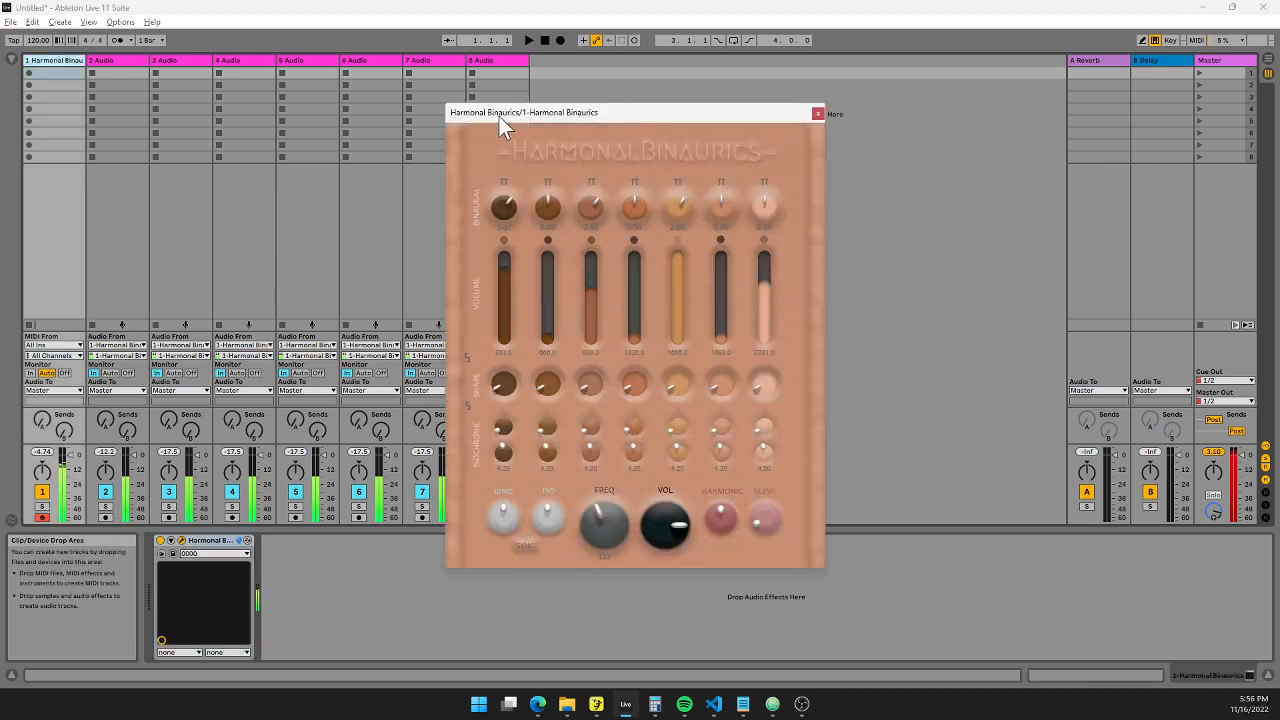
drag(499, 114, 619, 113)
click(162, 71)
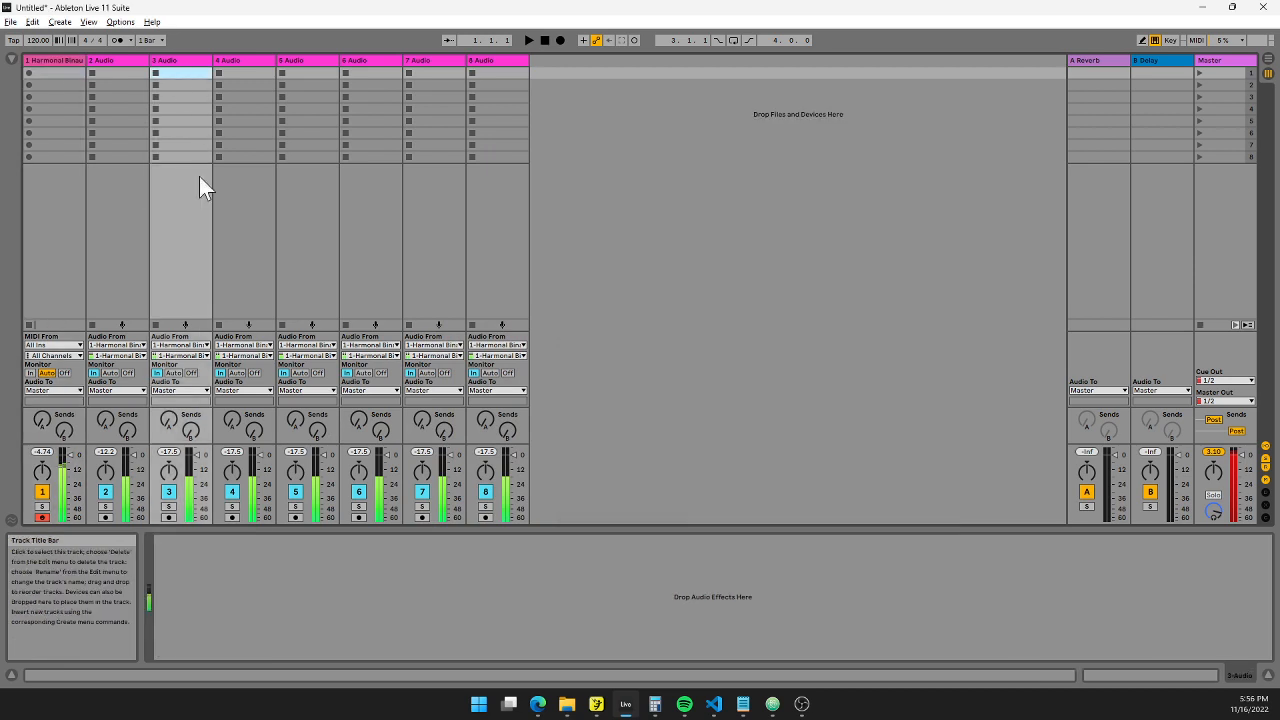
click(167, 354)
click(170, 416)
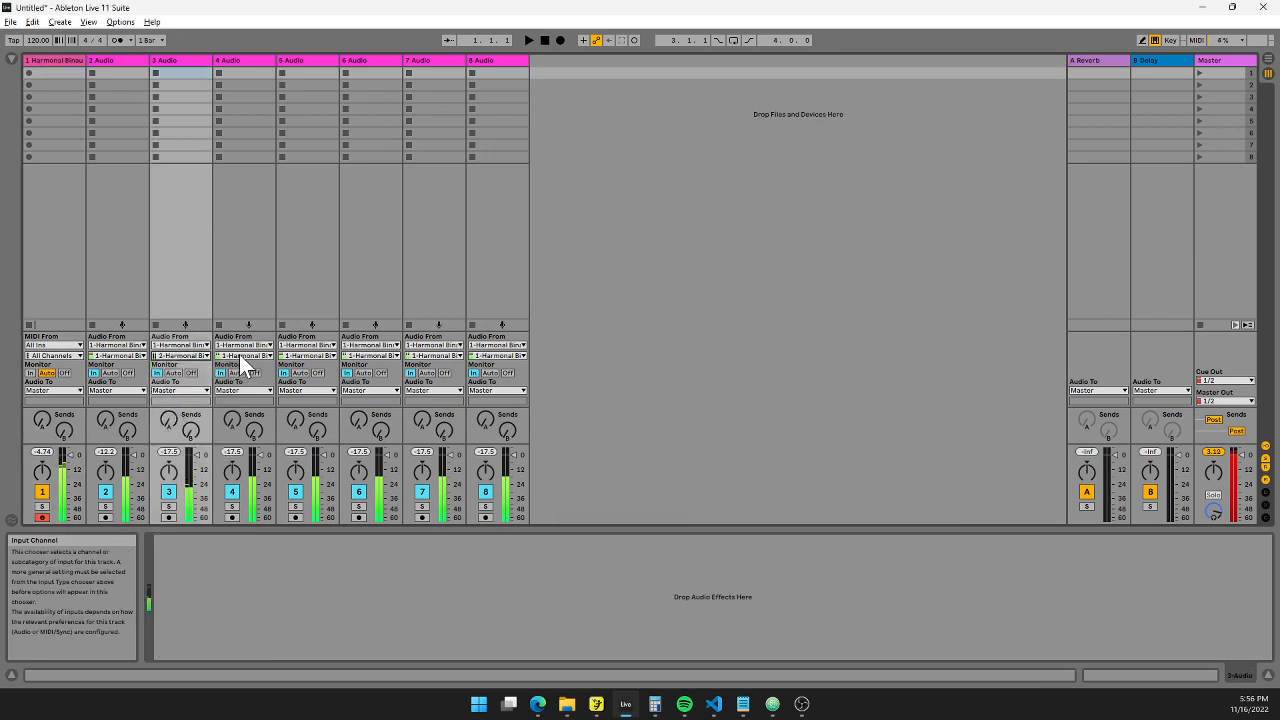
click(239, 354)
click(248, 403)
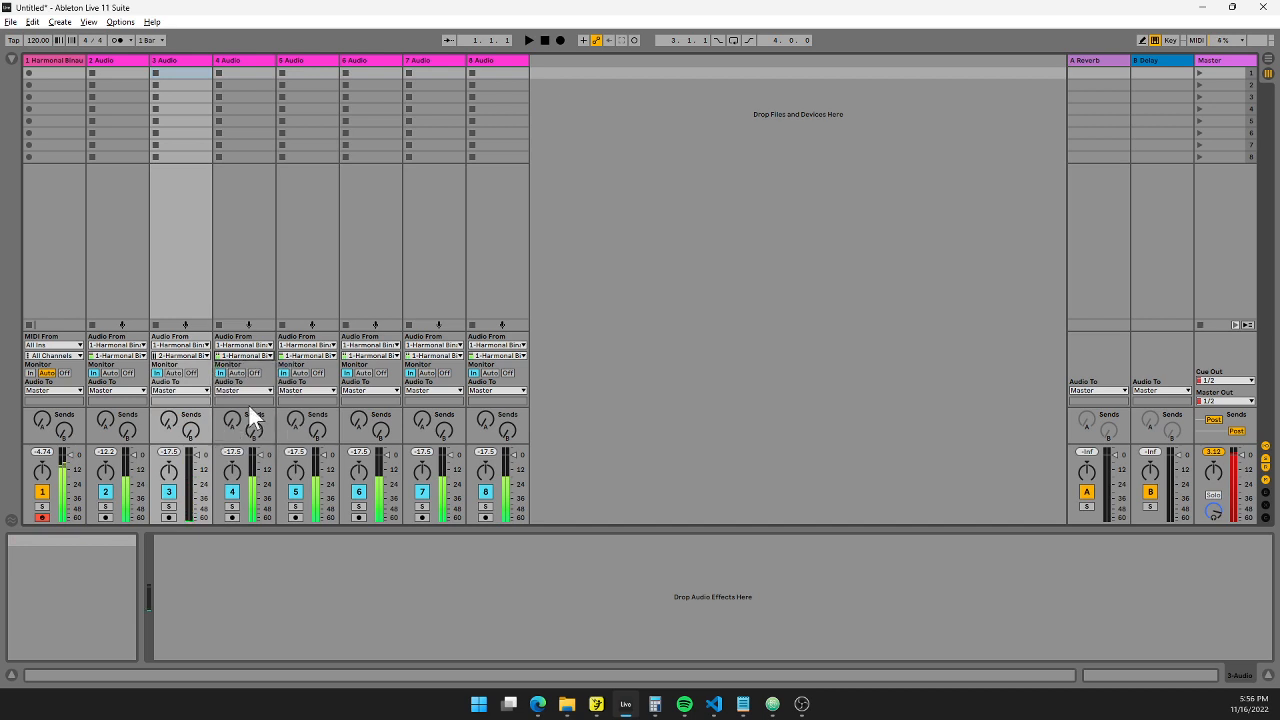
click(300, 357)
click(305, 426)
- Set the input channels of tracks 6, 7 and 8 to Harmonal Binaurics outputs 5, 6 and 7
click(362, 355)
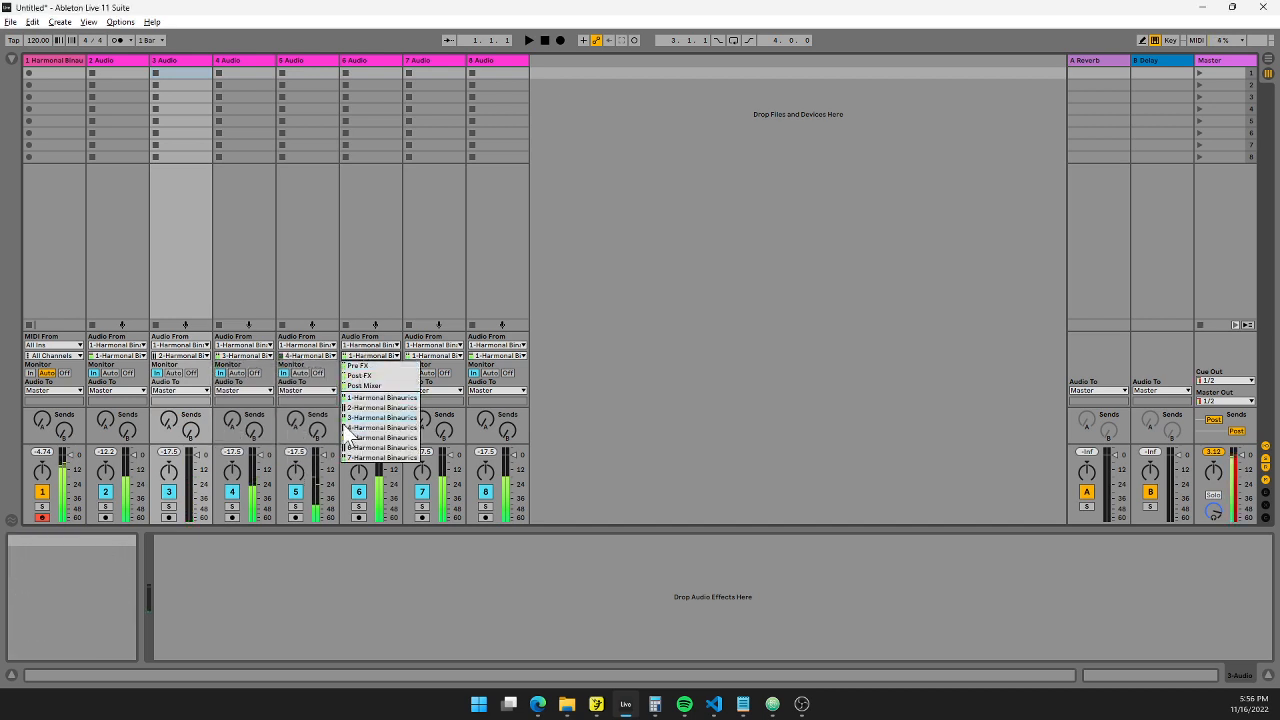
click(347, 436)
click(422, 356)
click(450, 447)
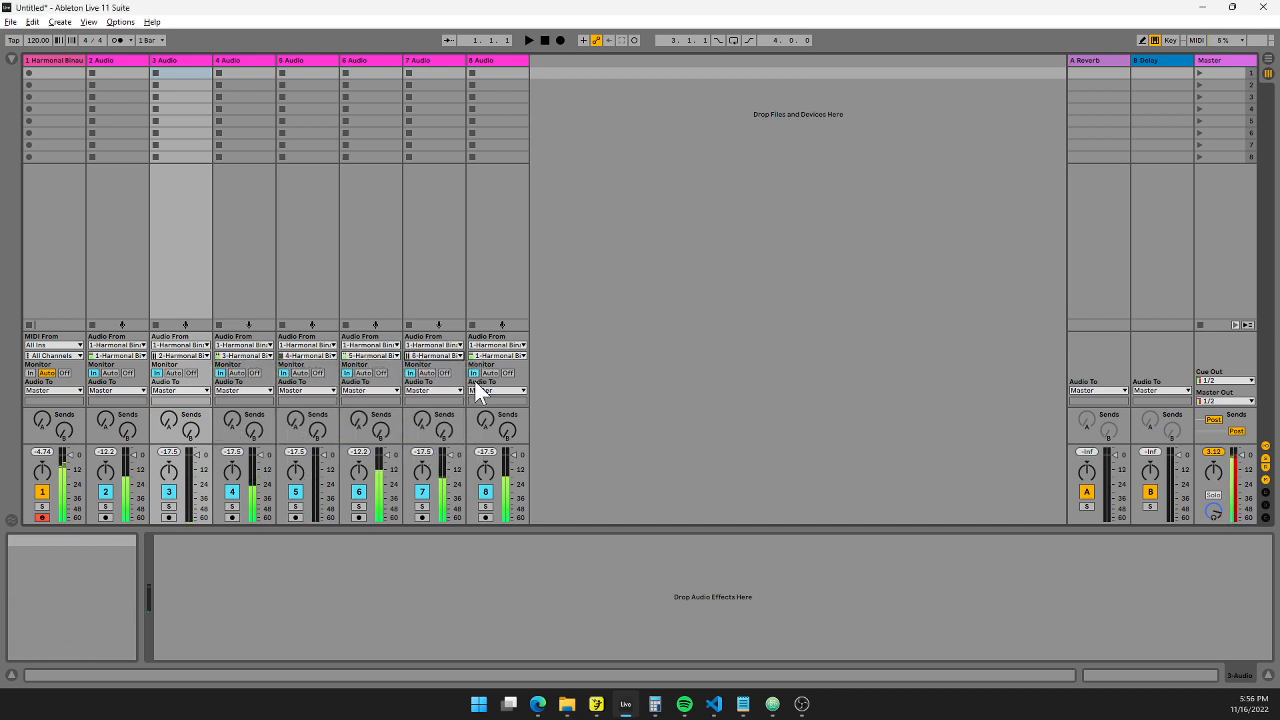
click(487, 355)
click(490, 457)
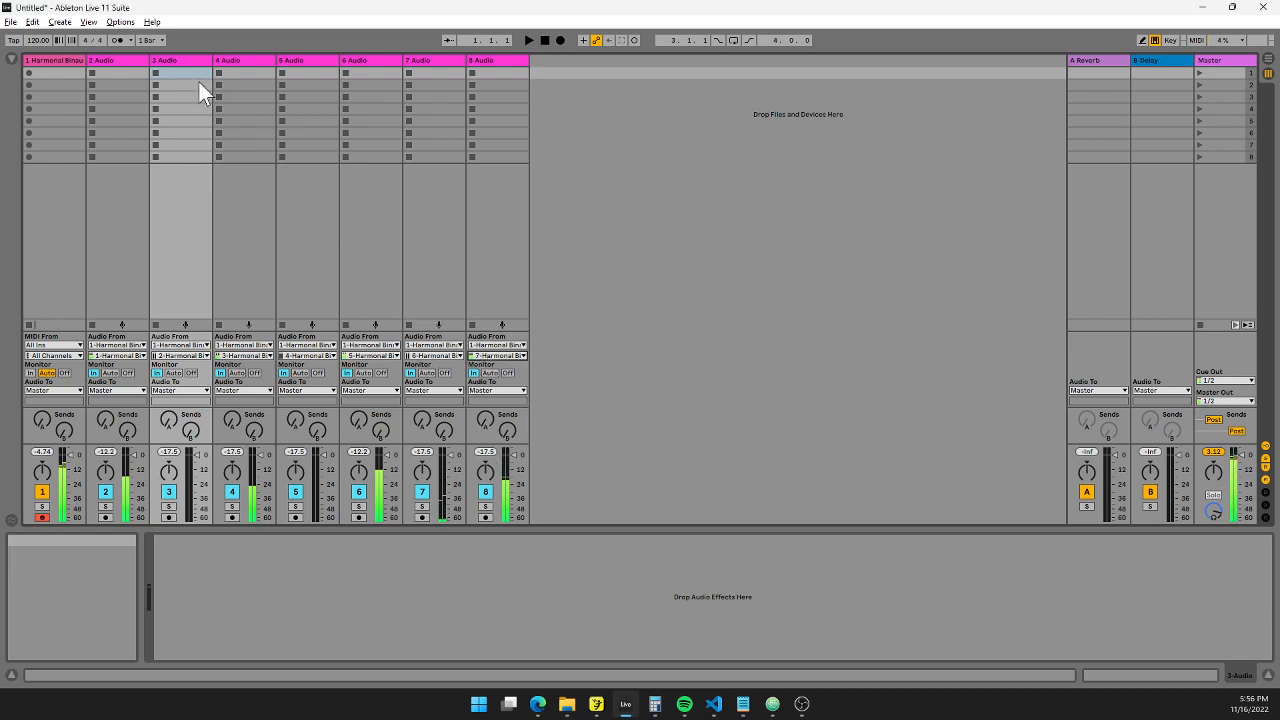
- Raise harmonic 1's volume to full, bring up the volumes of harmonics 4 and 6, and adjust their binaural offsets
click(57, 60)
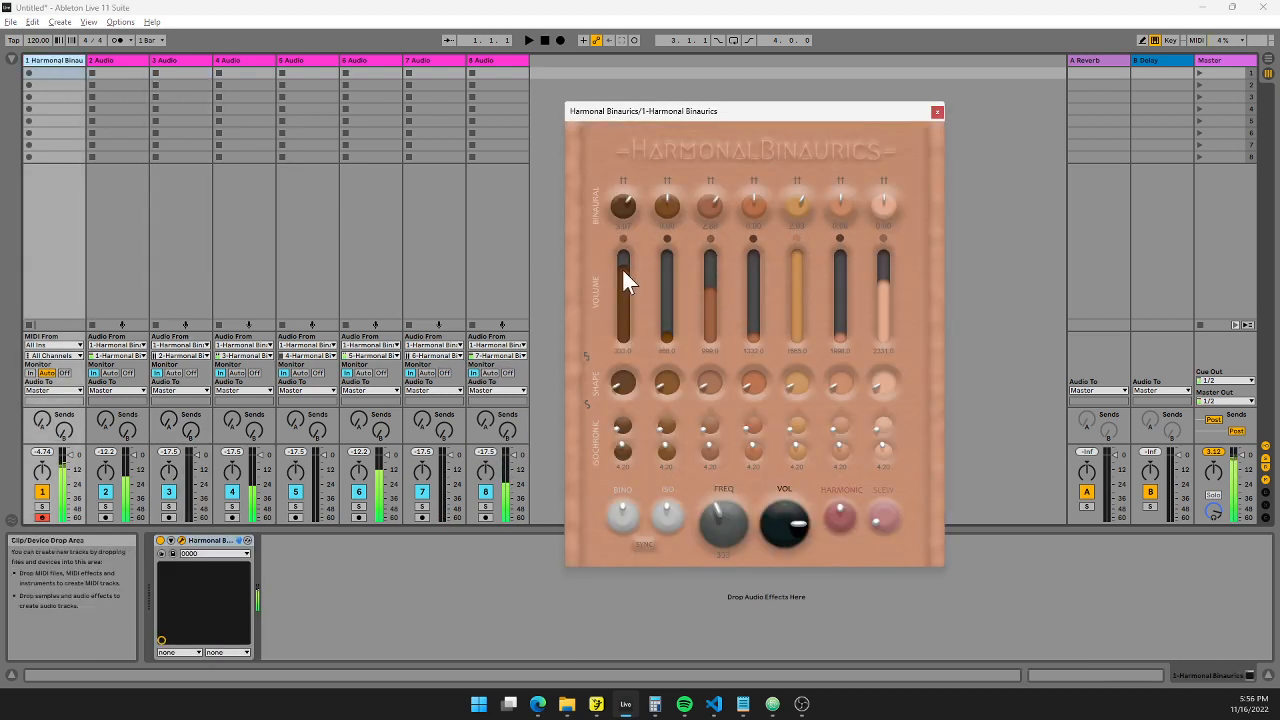
drag(634, 402, 644, 242)
drag(760, 328, 751, 262)
drag(752, 213, 749, 189)
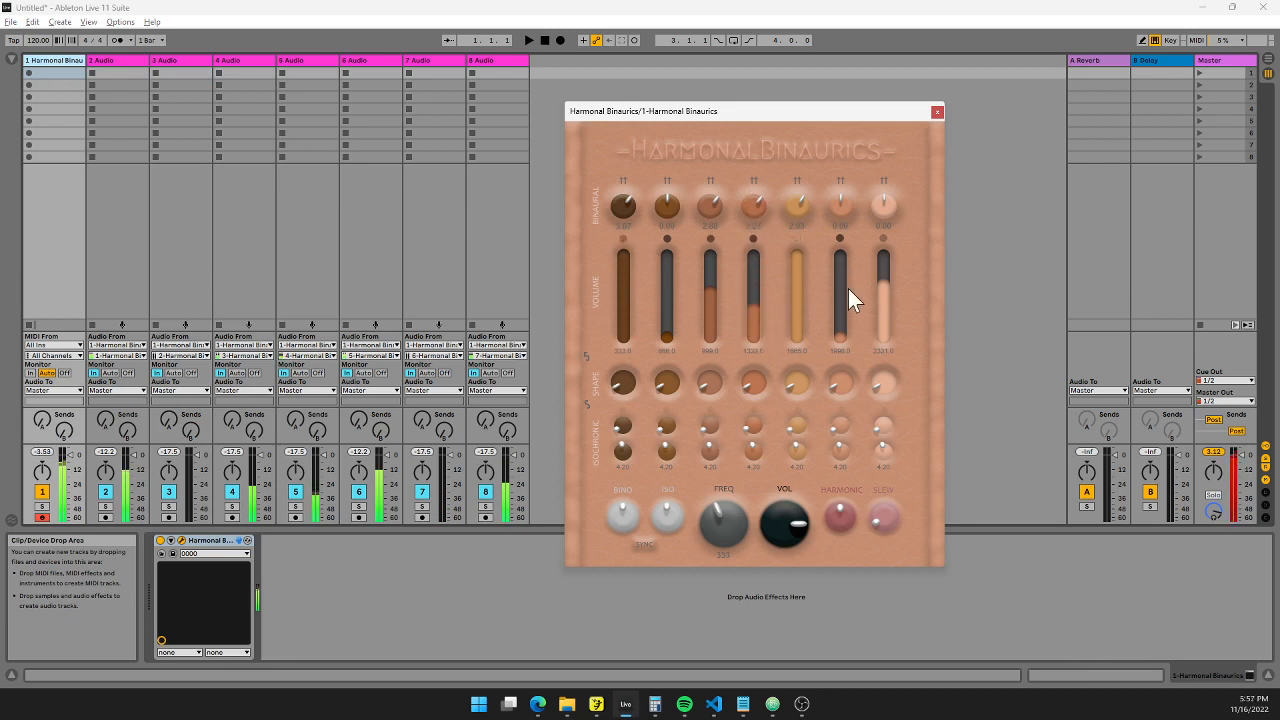
drag(838, 269, 840, 208)
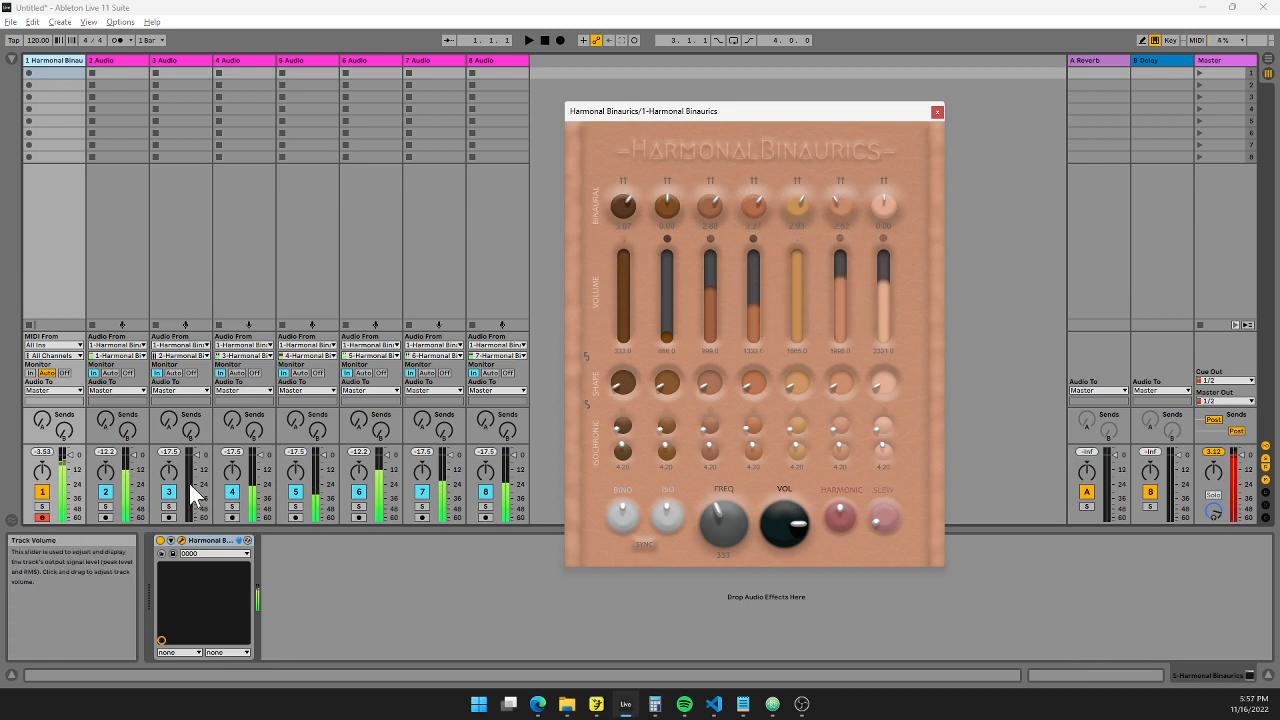
- Turn down track 1's volume, and raise track 4's send to A Reverb and track 5's send to B Delay, the latter to 0.0 dB
click(72, 467)
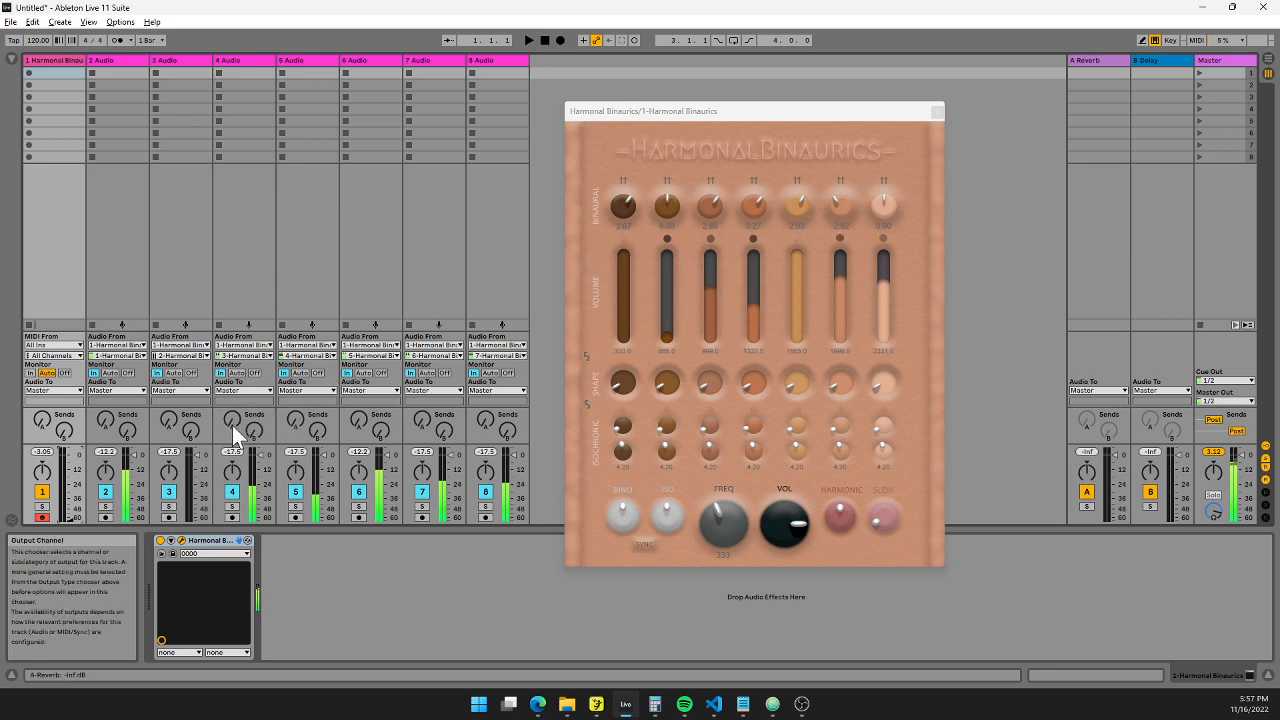
drag(232, 422, 247, 322)
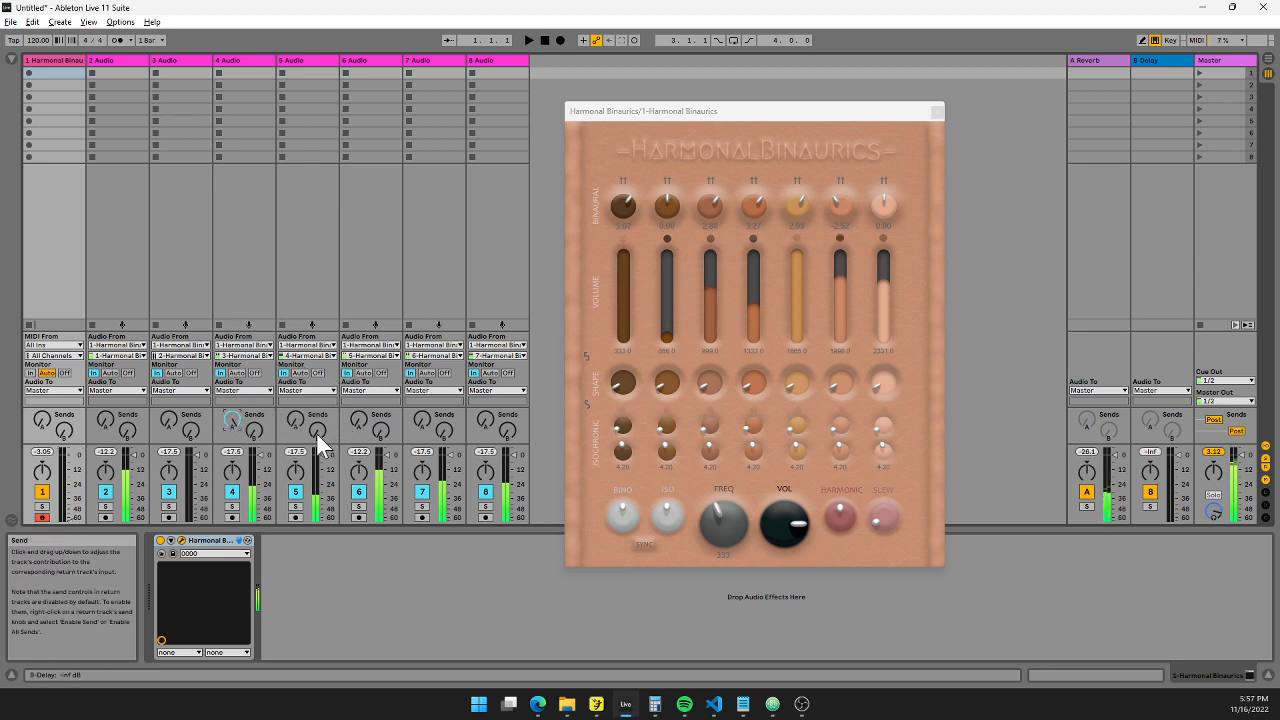
drag(316, 433, 321, 243)
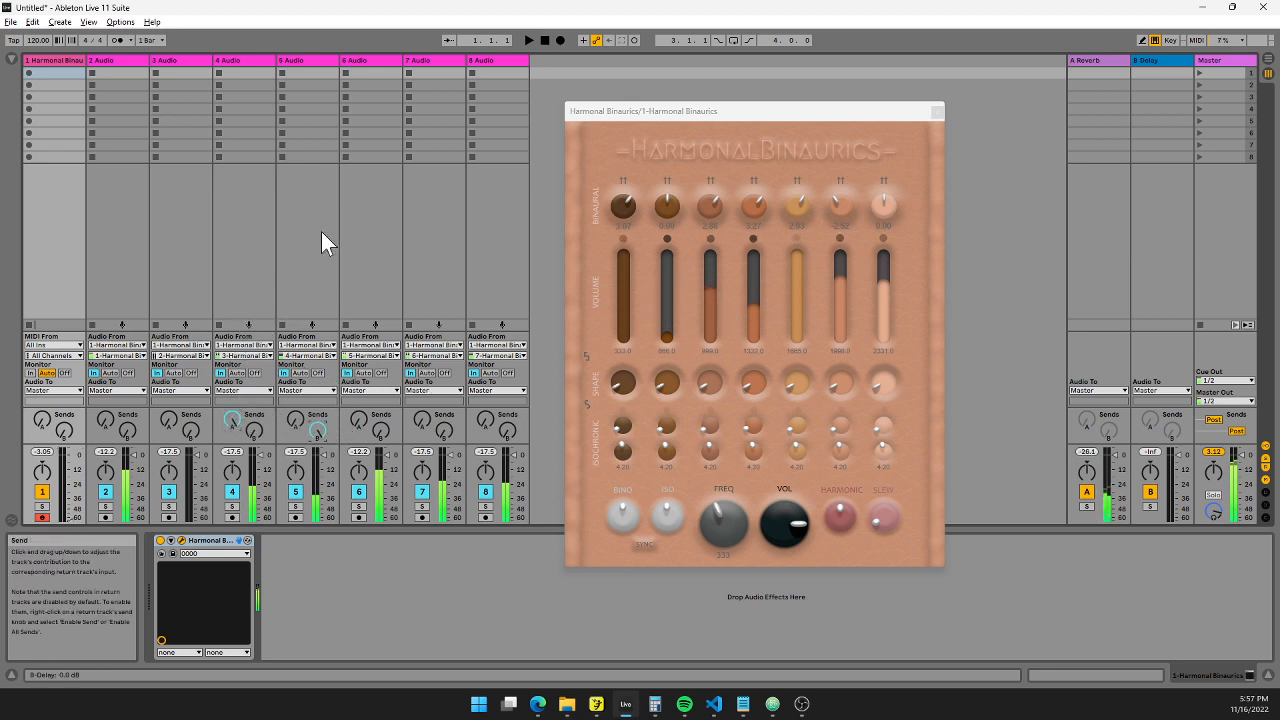
- Load the Spectral Disturbtion plug-in from the VST browser onto track 6
click(372, 60)
click(13, 55)
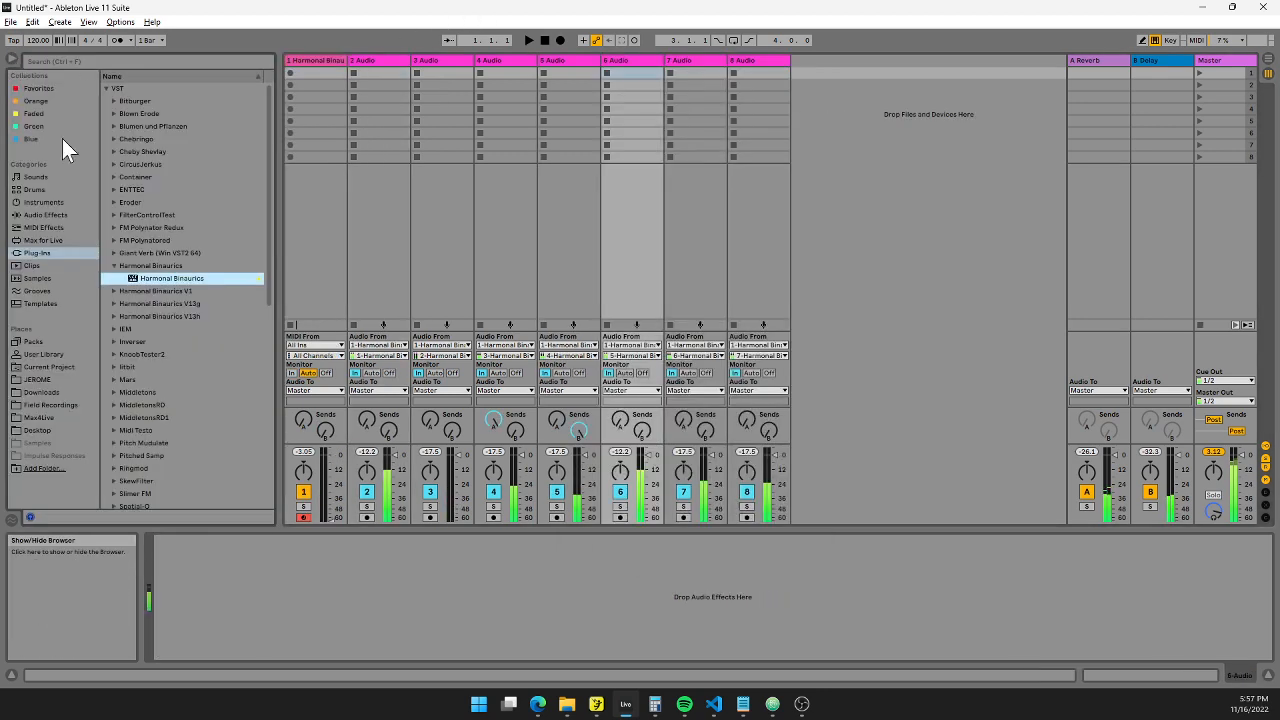
scroll(126, 389, down, 3)
scroll(126, 389, down, 2)
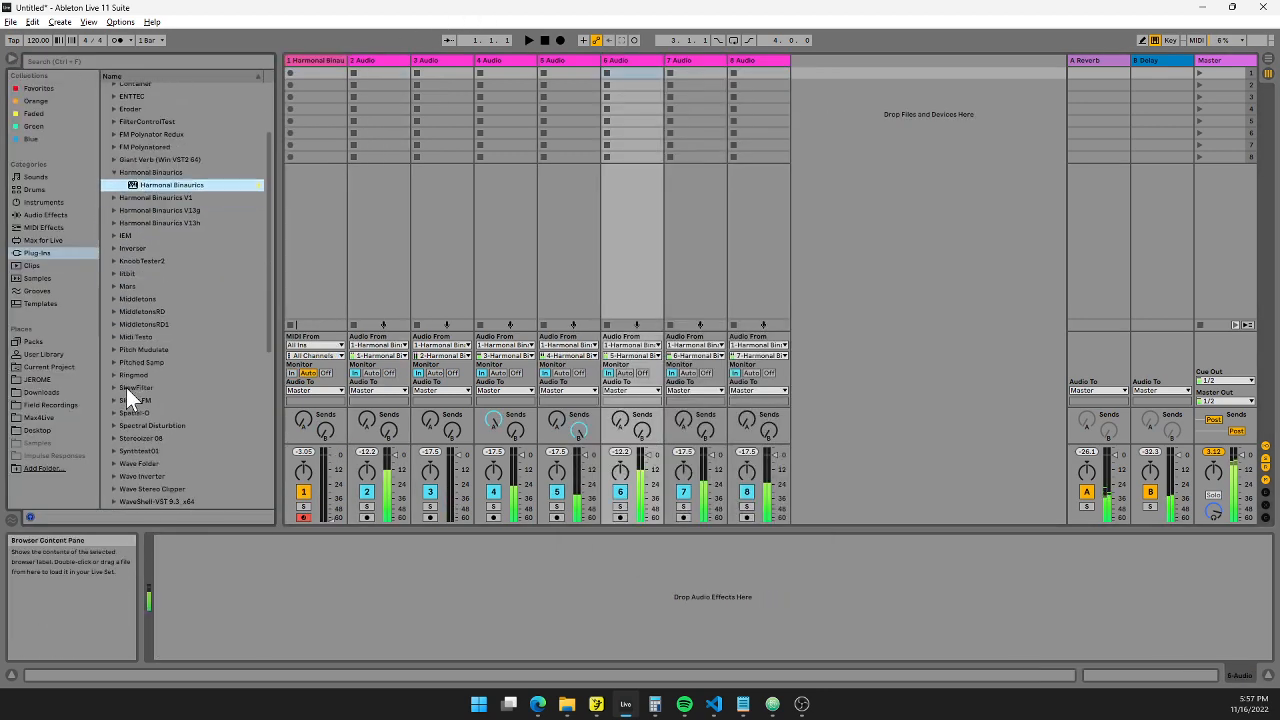
click(109, 324)
click(110, 324)
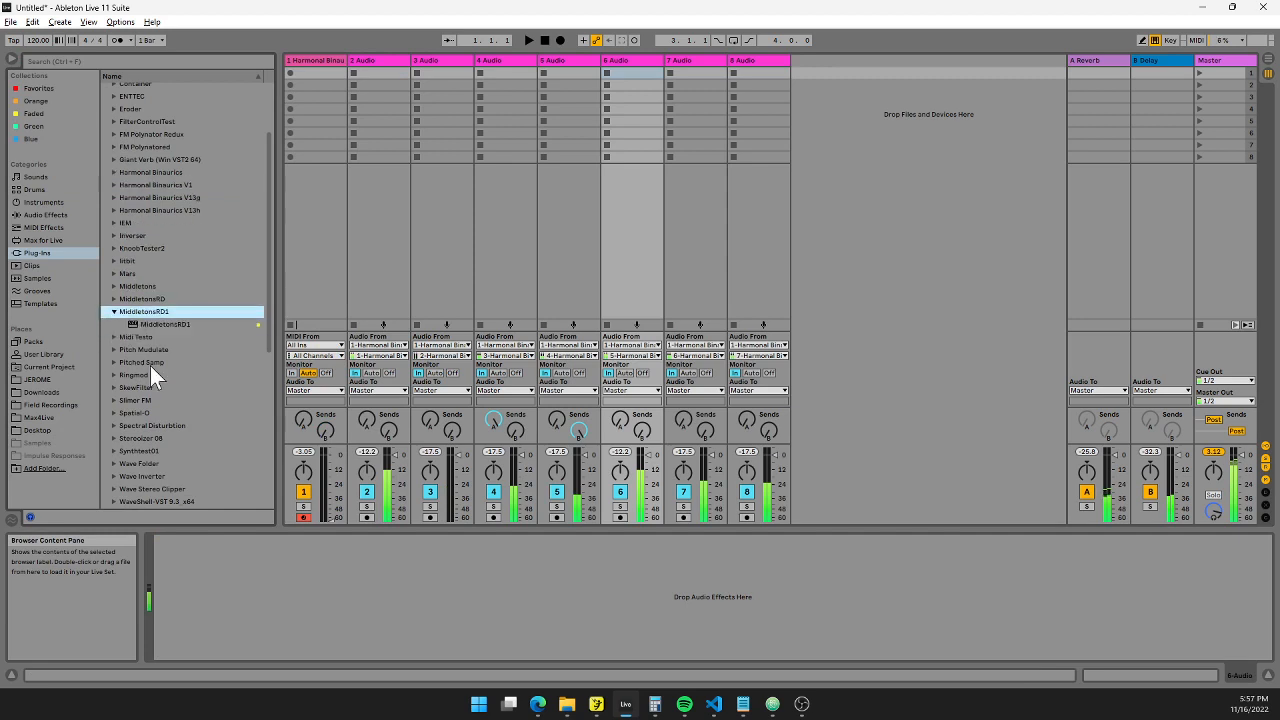
click(144, 424)
click(143, 424)
double_click(143, 425)
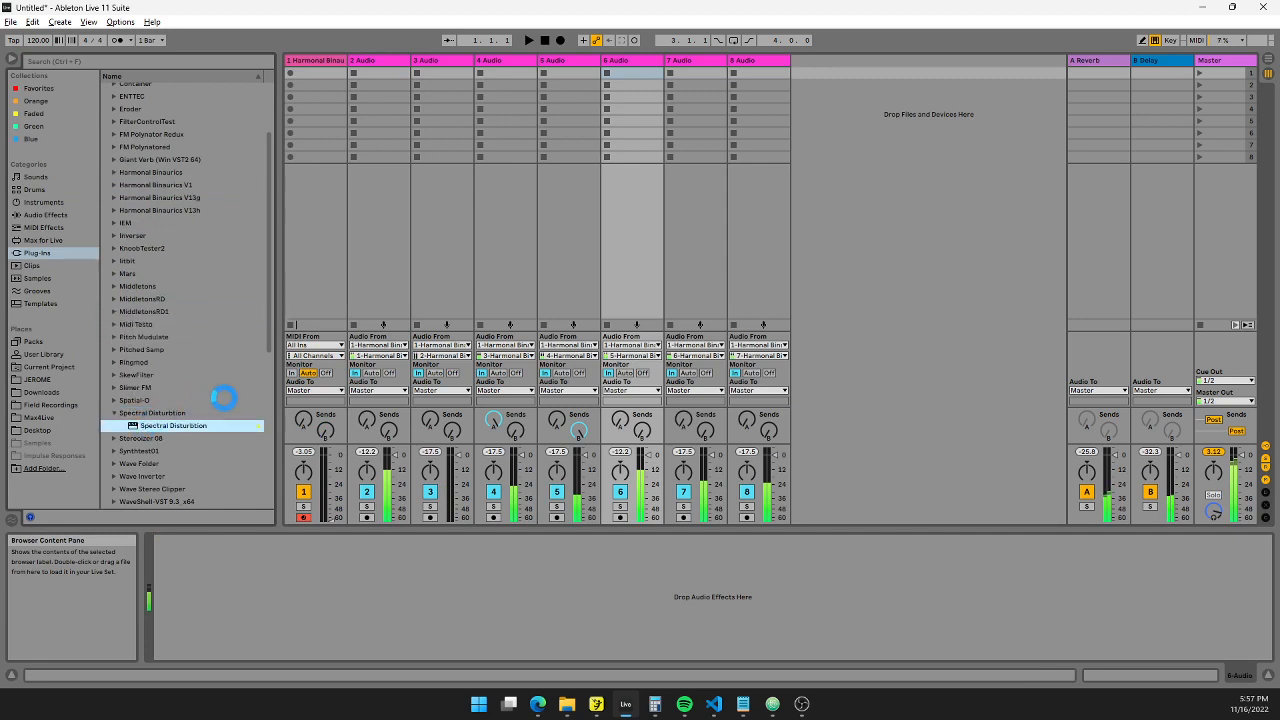
- Give harmonic 5 a slightly negative binaural offset in track 1's Harmonal Binaurics and turn down the plugin's overall volume
click(316, 60)
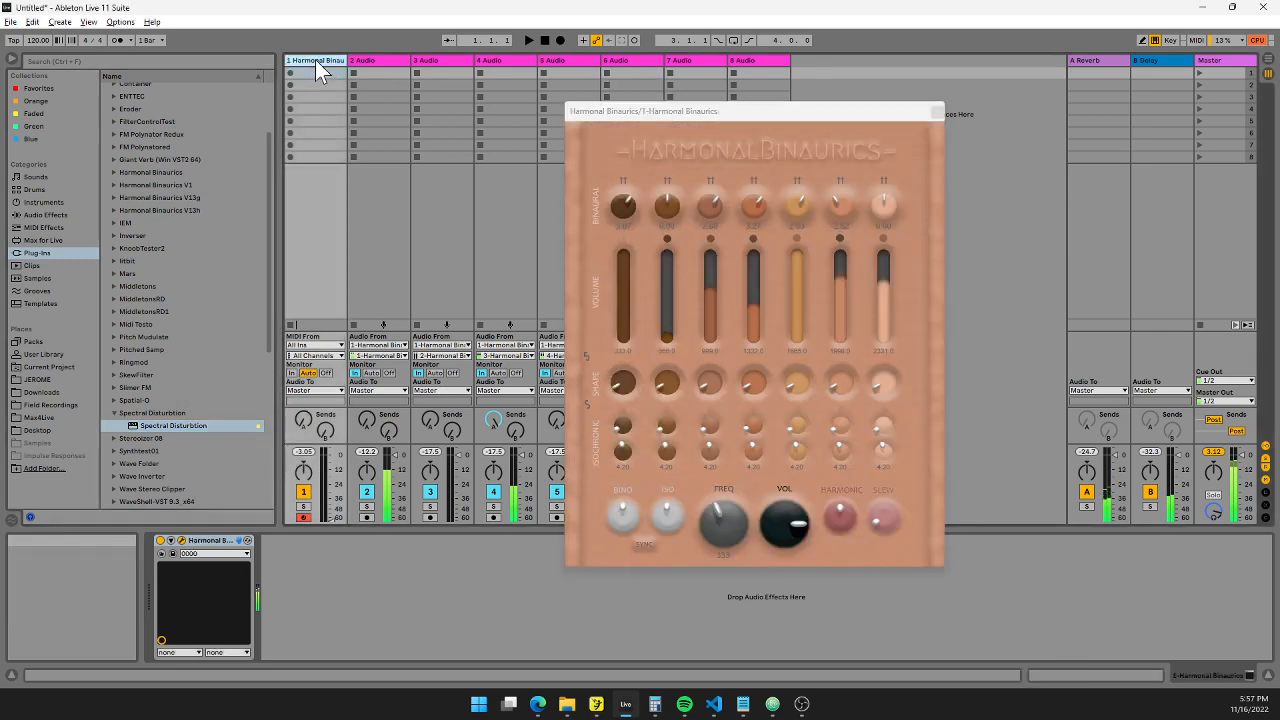
drag(796, 208, 795, 228)
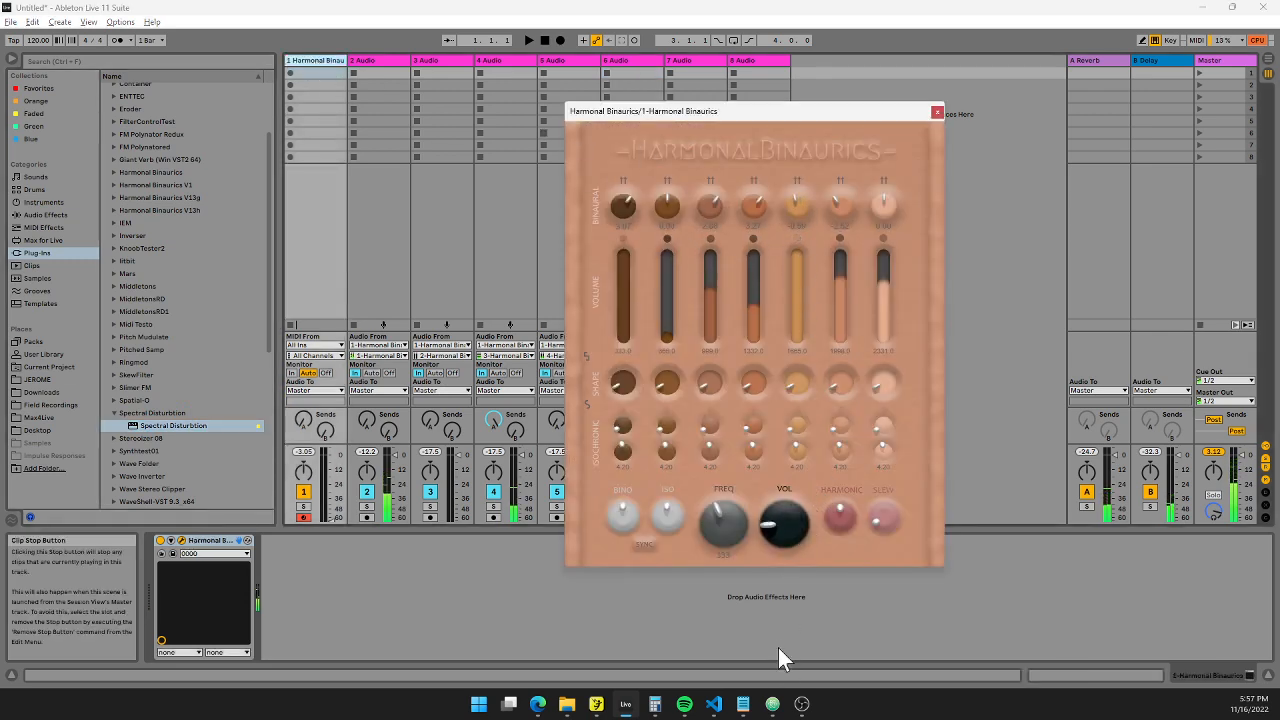
drag(704, 111, 856, 74)
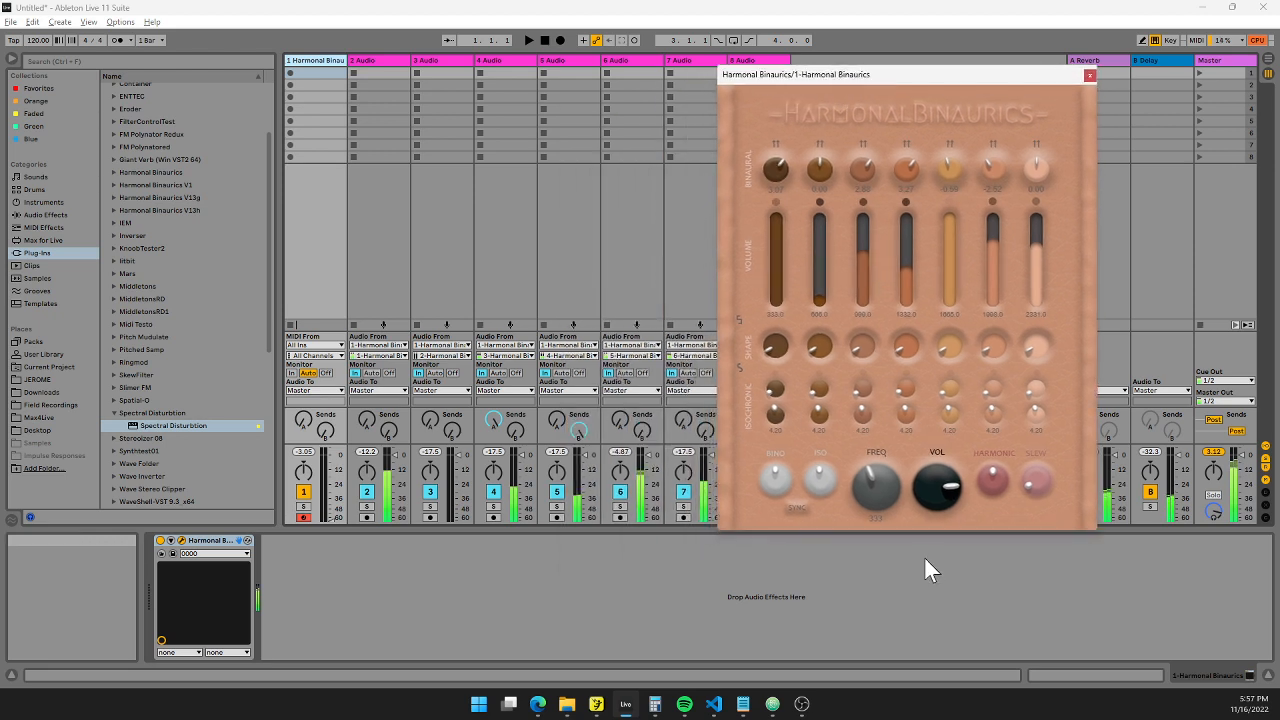
drag(941, 446, 1000, 545)
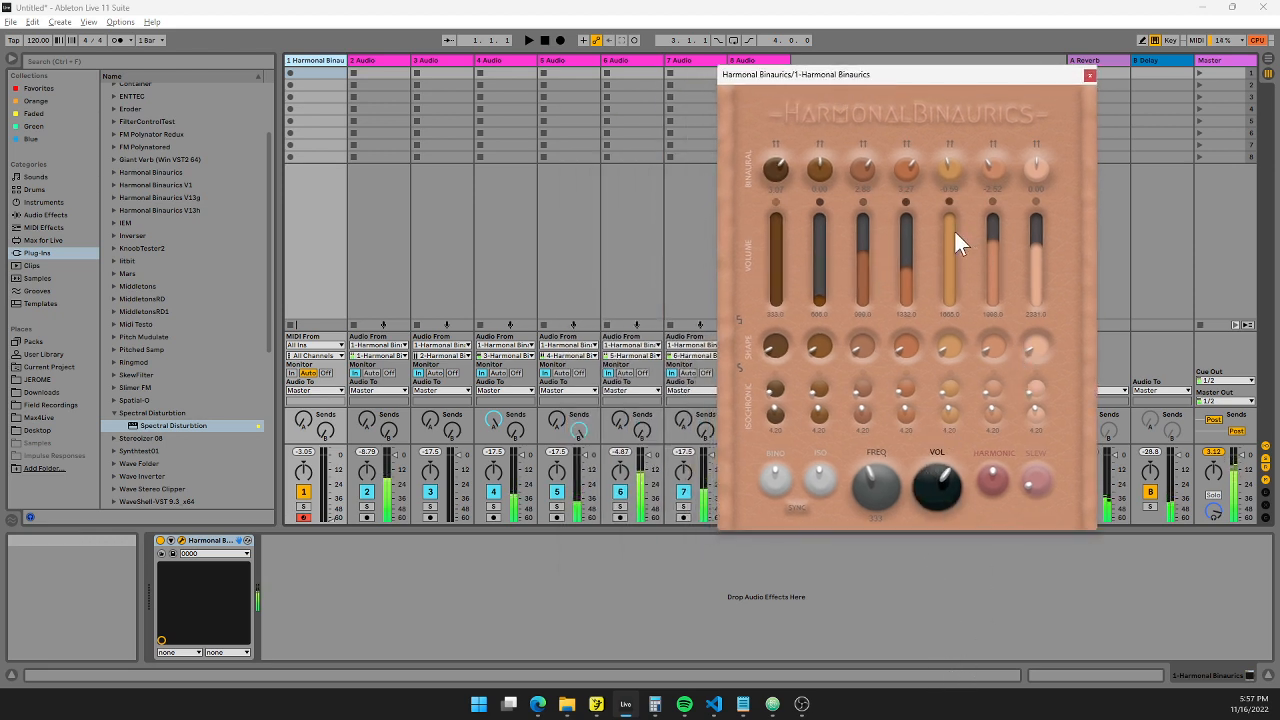
- Lower harmonic 5's volume to nearly zero, raise harmonic 2's volume to about three quarters, and turn the plugin's overall volume back up
drag(954, 229, 937, 363)
drag(820, 273, 822, 190)
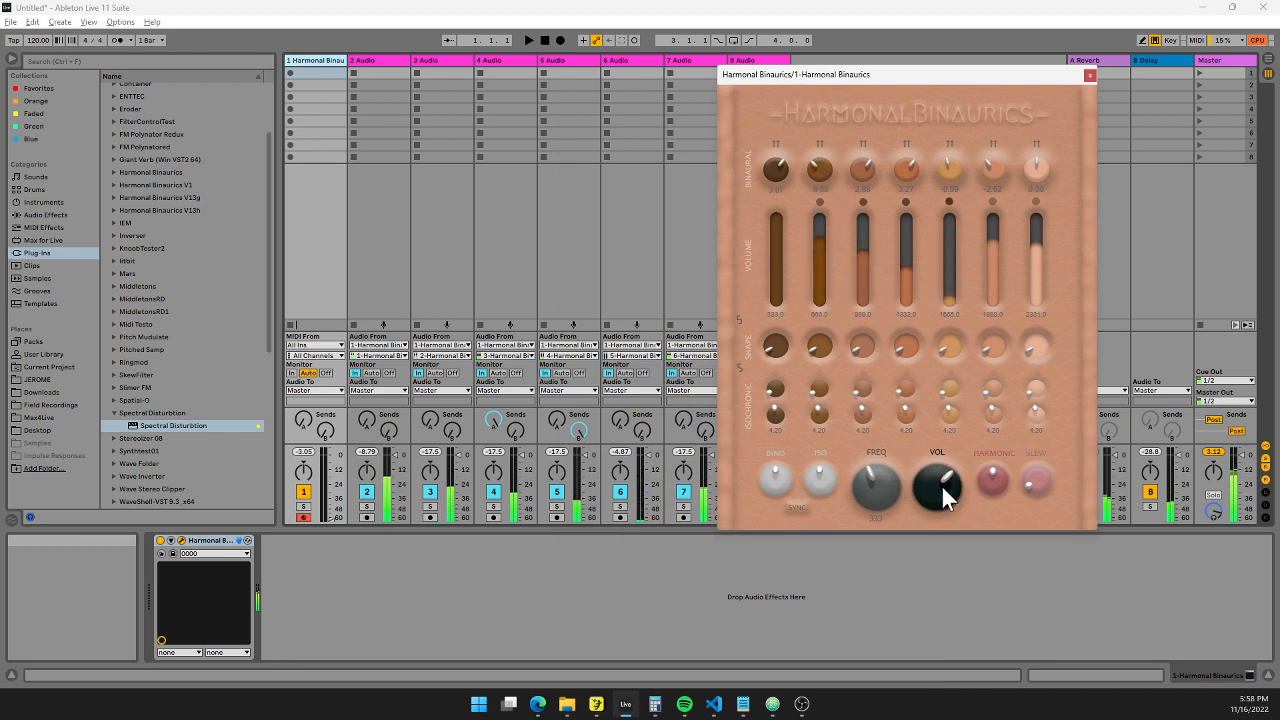
drag(941, 484, 943, 446)
- Turn down the plugin's global binaural and isochronic amounts and lower track 1's volume to -inf dB
drag(820, 471, 816, 488)
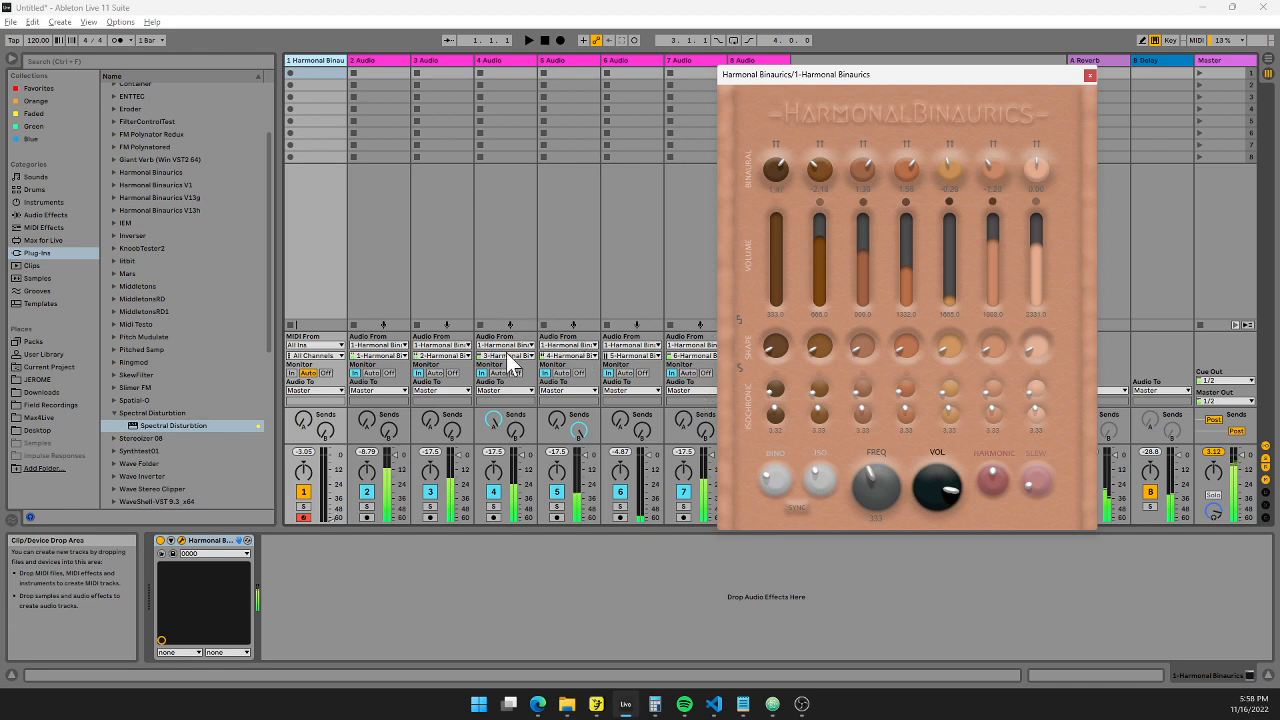
drag(327, 520, 357, 534)
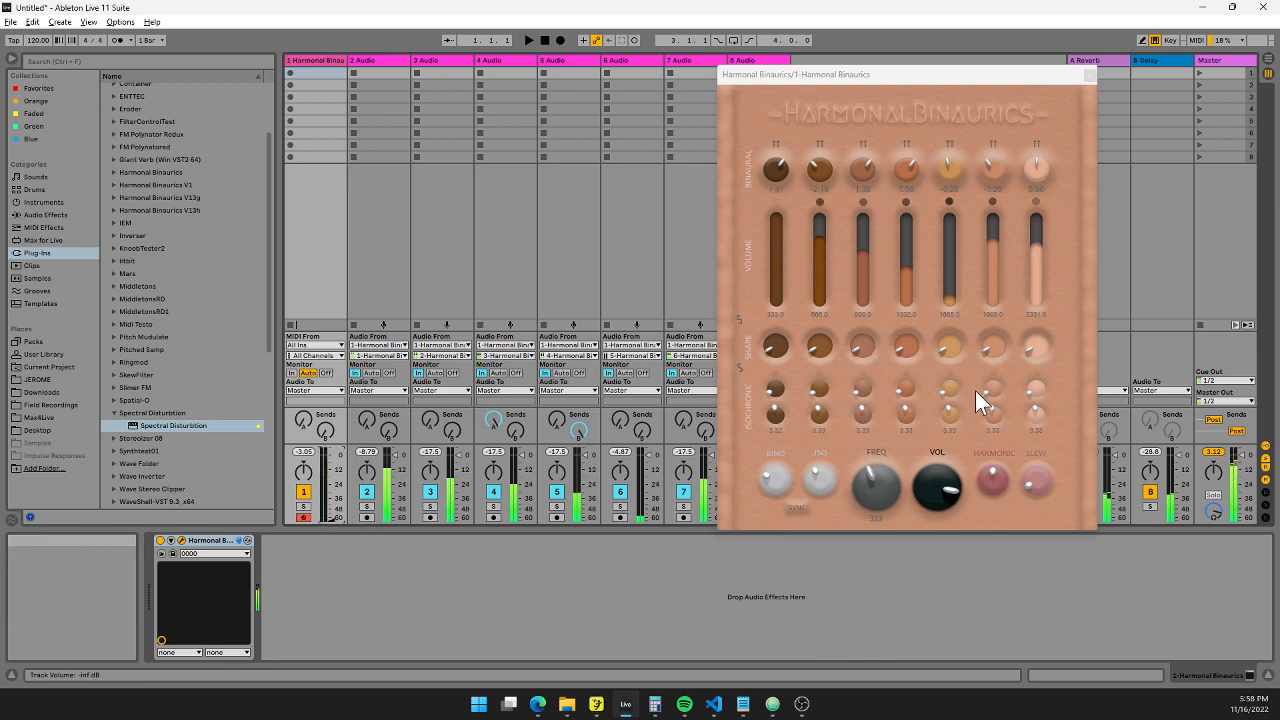
click(907, 168)
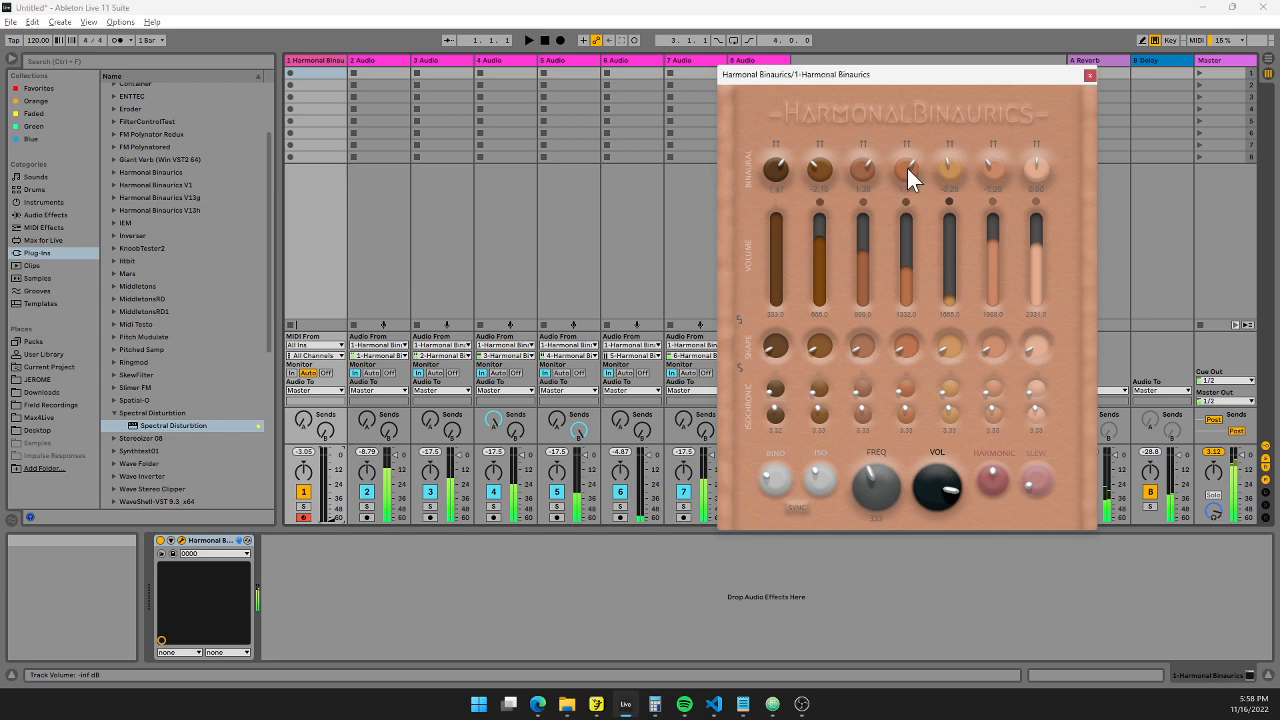